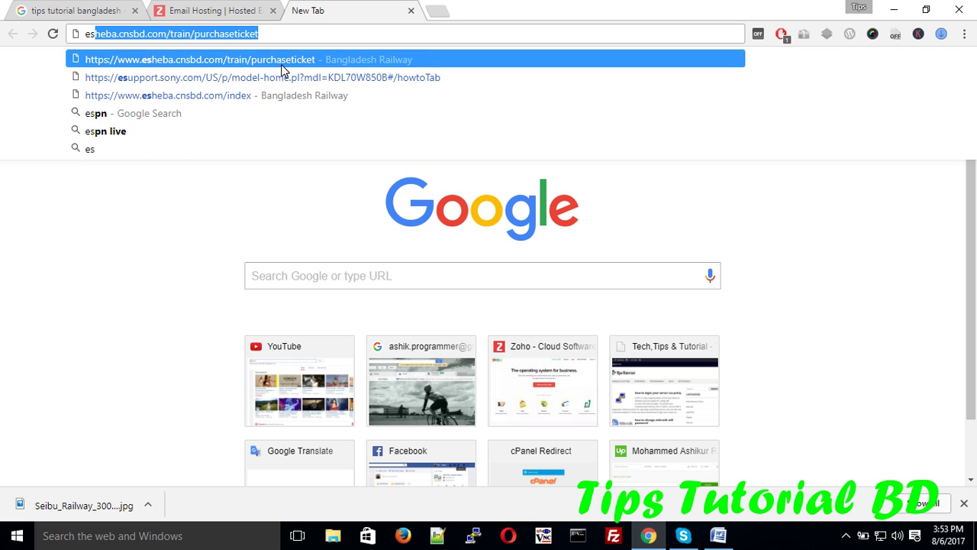
# Step: Open the Bangladesh Railway e-ticketing site at esheba.cnsbd.com and dismiss the user notification
pyautogui.click(281, 61)
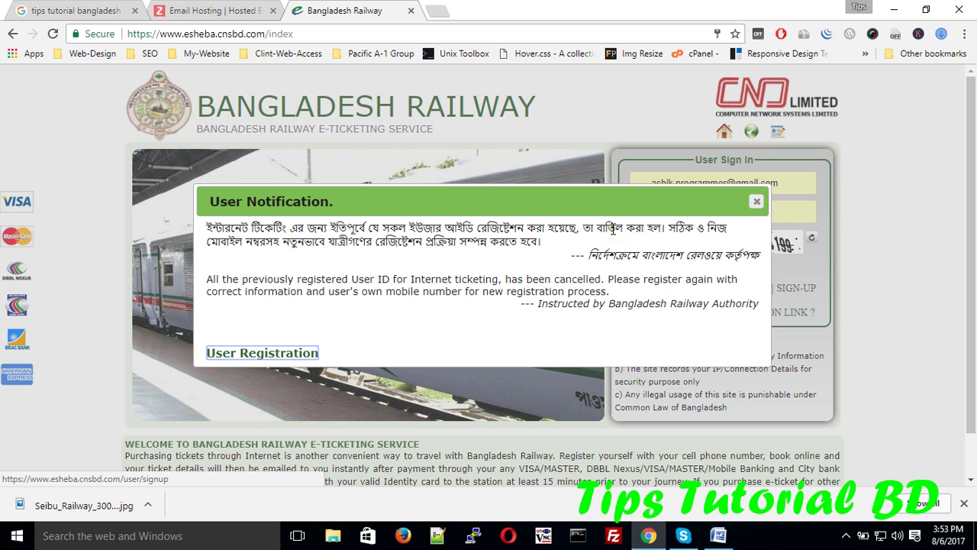
pyautogui.click(471, 291)
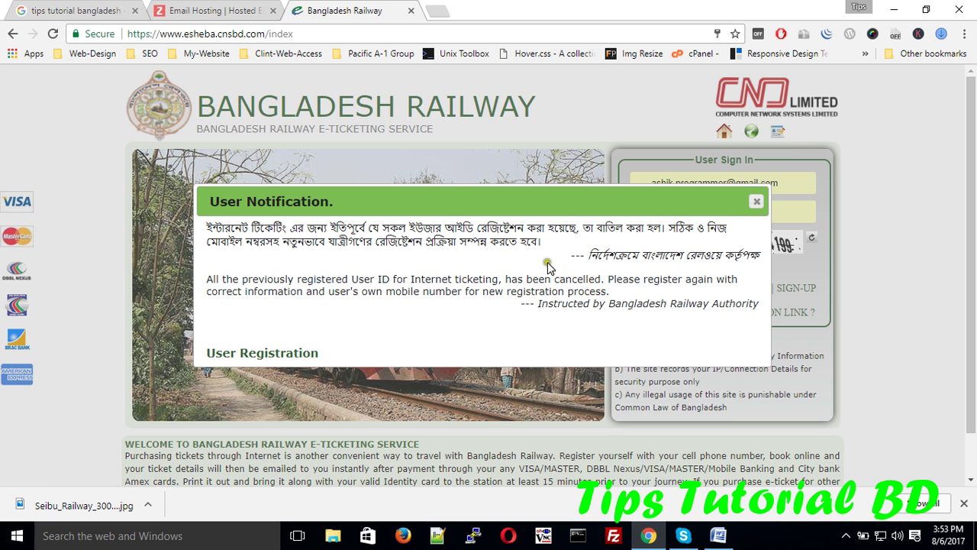
pyautogui.click(757, 202)
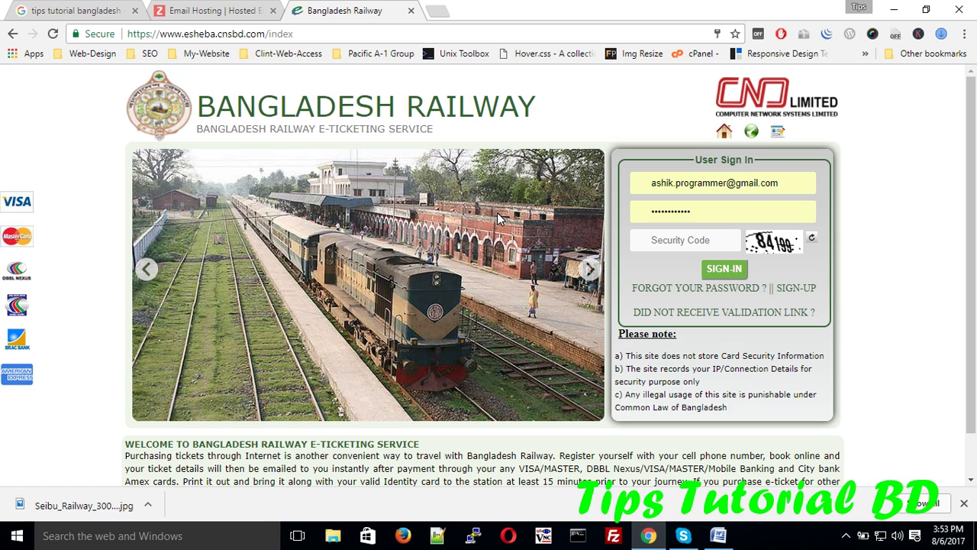
# Step: Open the sign-up form and examine its personal information and extra information fields, including the security code
pyautogui.click(798, 288)
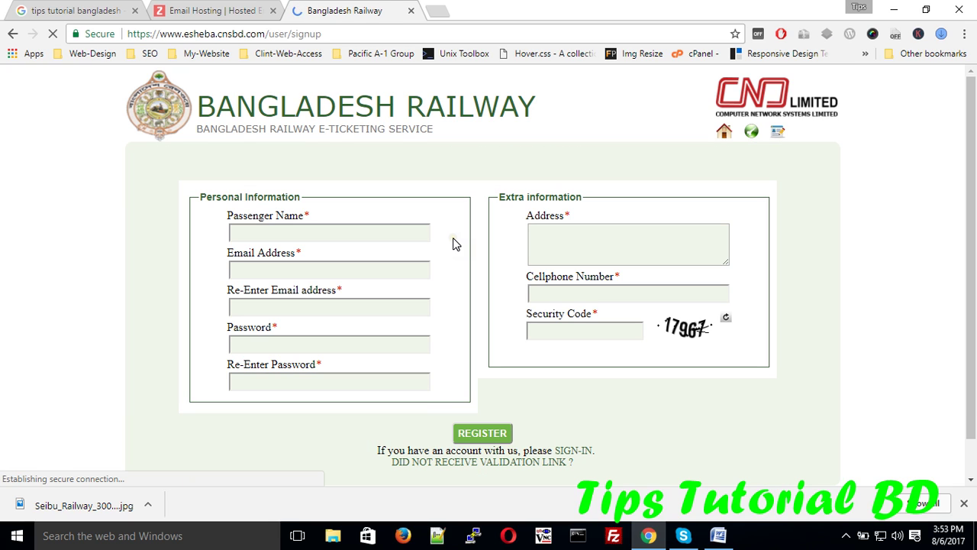
pyautogui.click(352, 233)
pyautogui.click(316, 267)
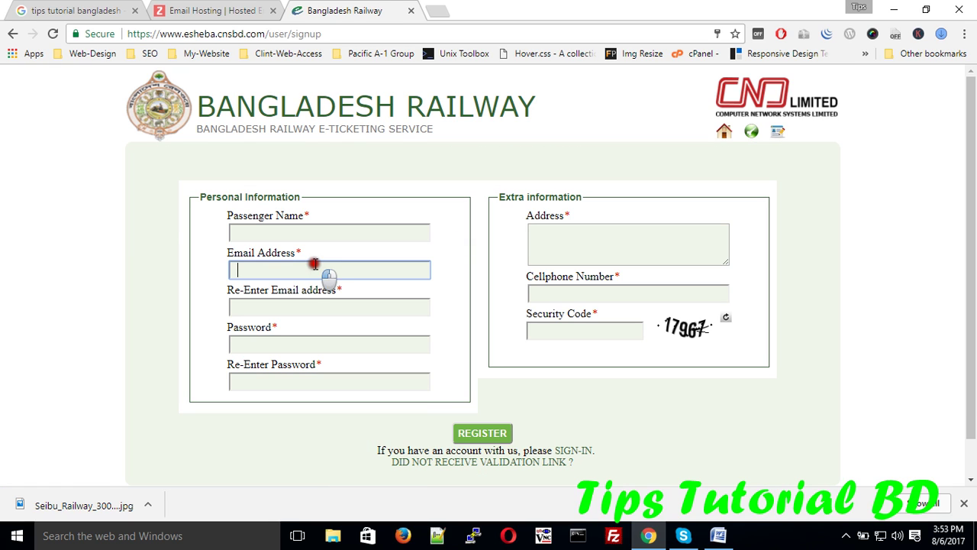
pyautogui.click(305, 303)
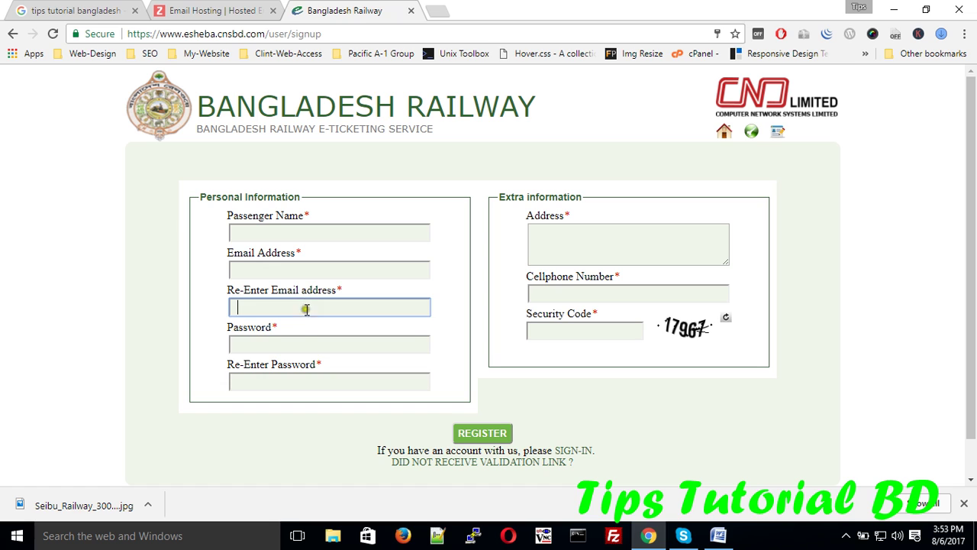
pyautogui.click(294, 345)
pyautogui.click(566, 246)
pyautogui.click(565, 292)
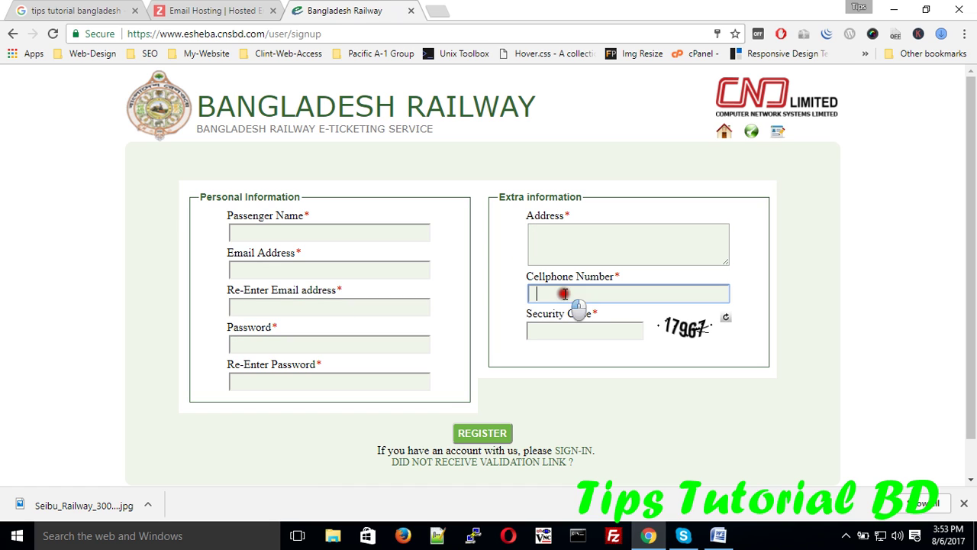
pyautogui.click(558, 332)
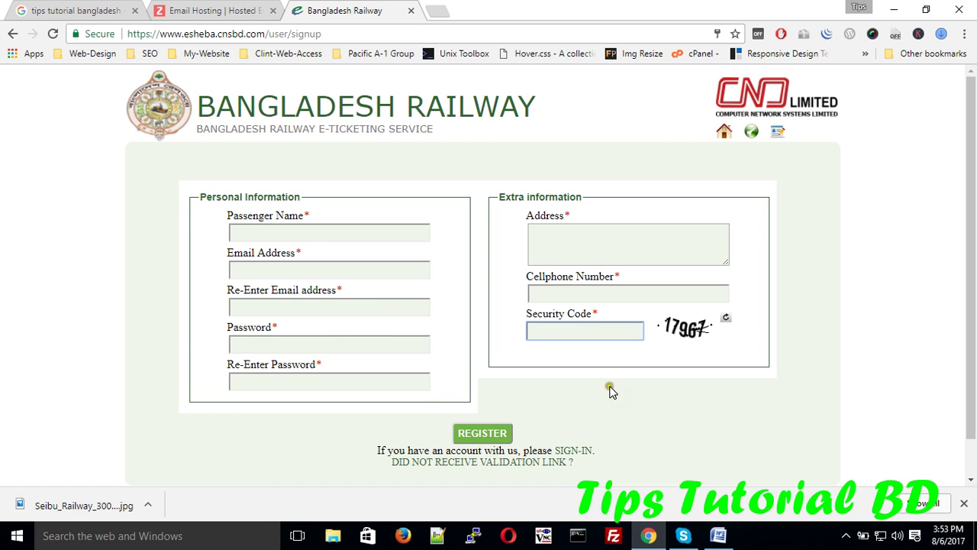
# Step: Leave the sign-up form through the sign-in page, returning to the home page with its user notification dismissed
pyautogui.click(578, 451)
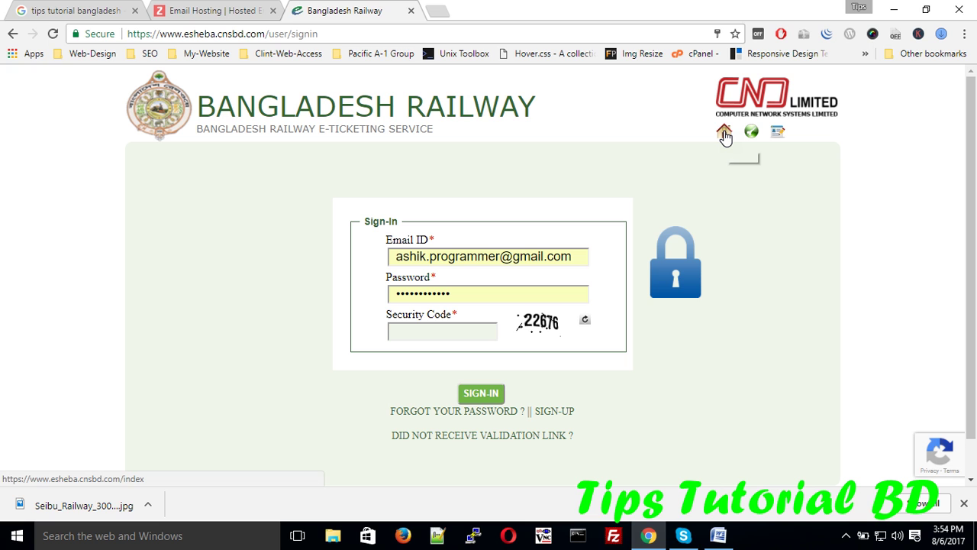
pyautogui.click(726, 135)
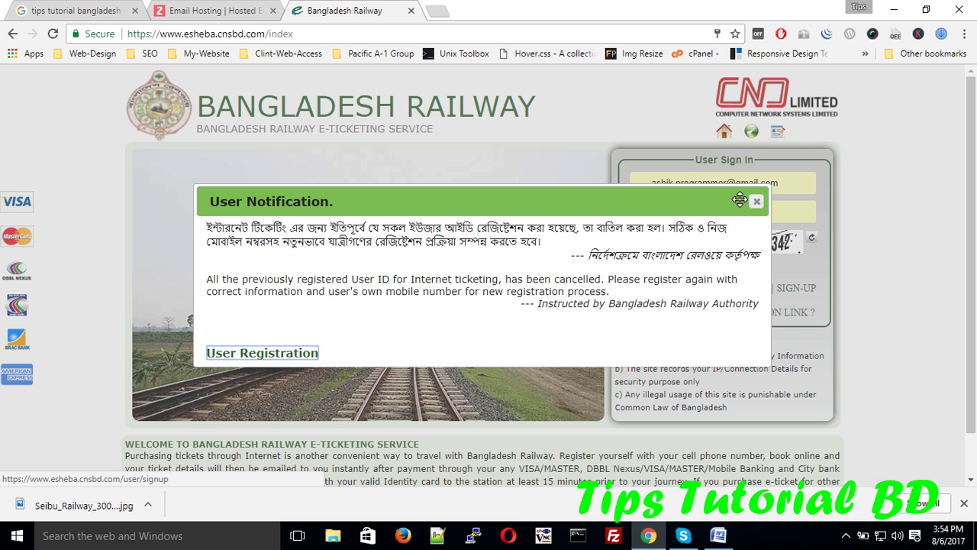
pyautogui.click(758, 203)
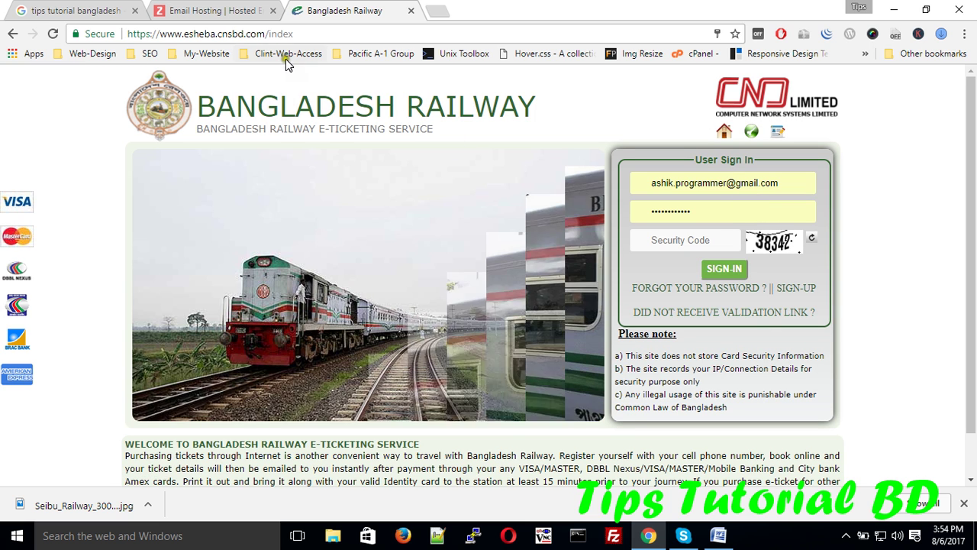
# Step: Enter the displayed security code beside the prefilled e-mail and password, and sign in to the account
pyautogui.click(710, 240)
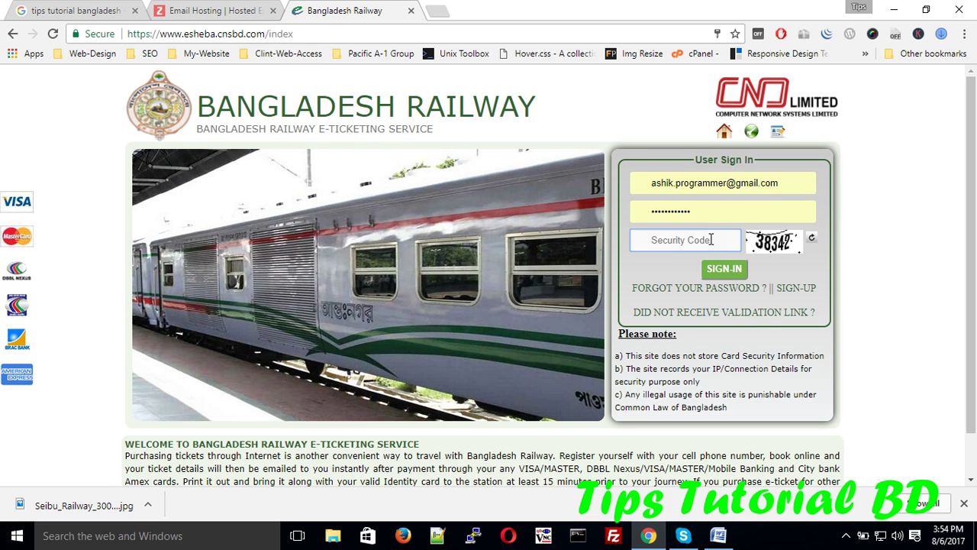
pyautogui.write('383')
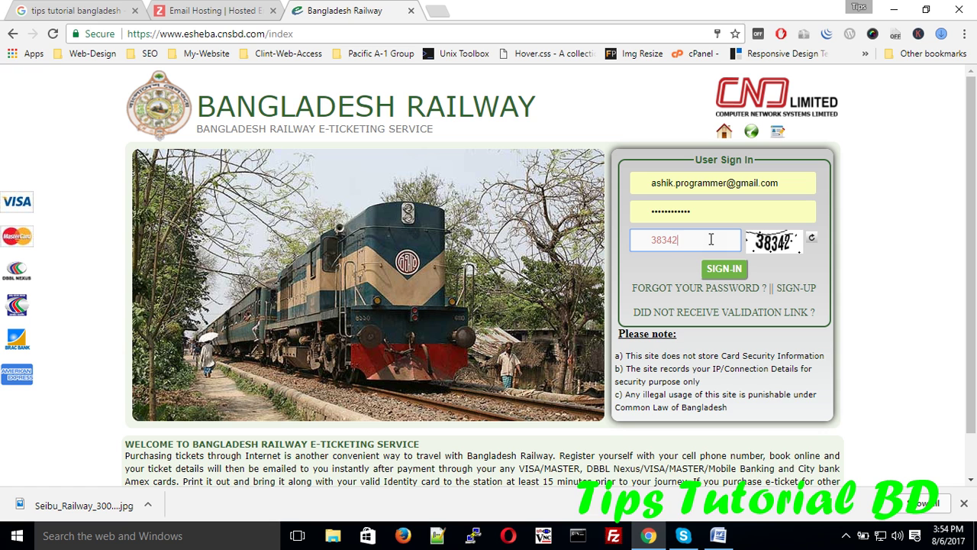
pyautogui.write('42')
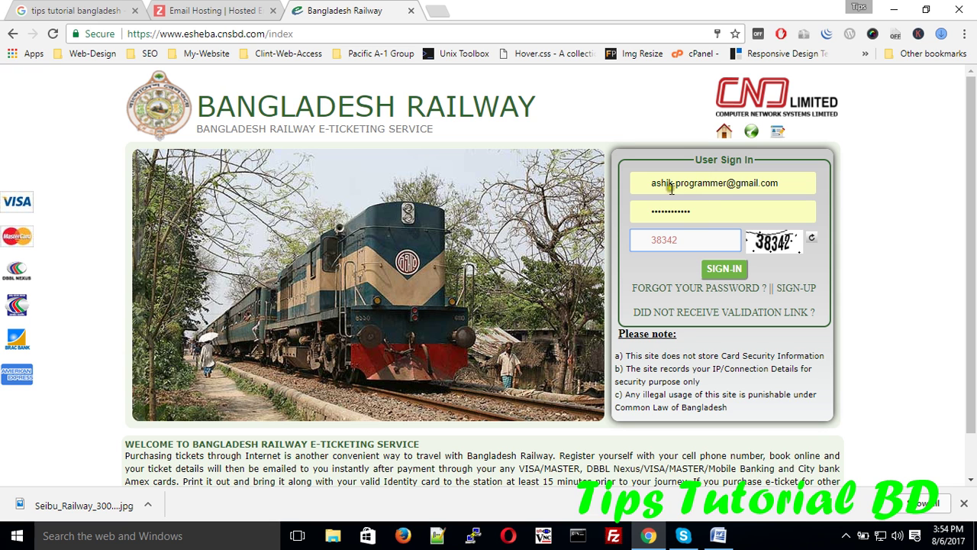
pyautogui.click(722, 269)
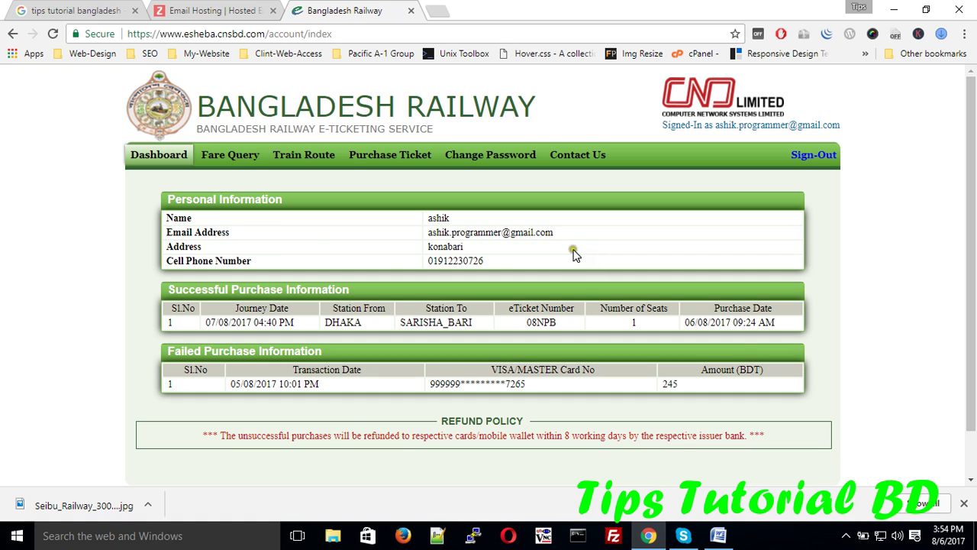
# Step: Open the fare query form and set the journey date to 07-08-2017
pyautogui.click(318, 233)
pyautogui.click(230, 155)
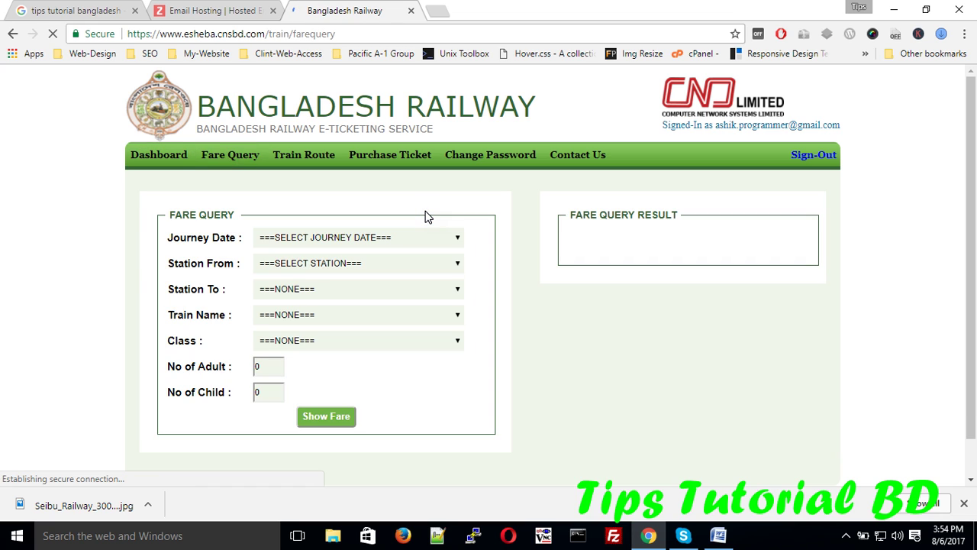
pyautogui.click(404, 239)
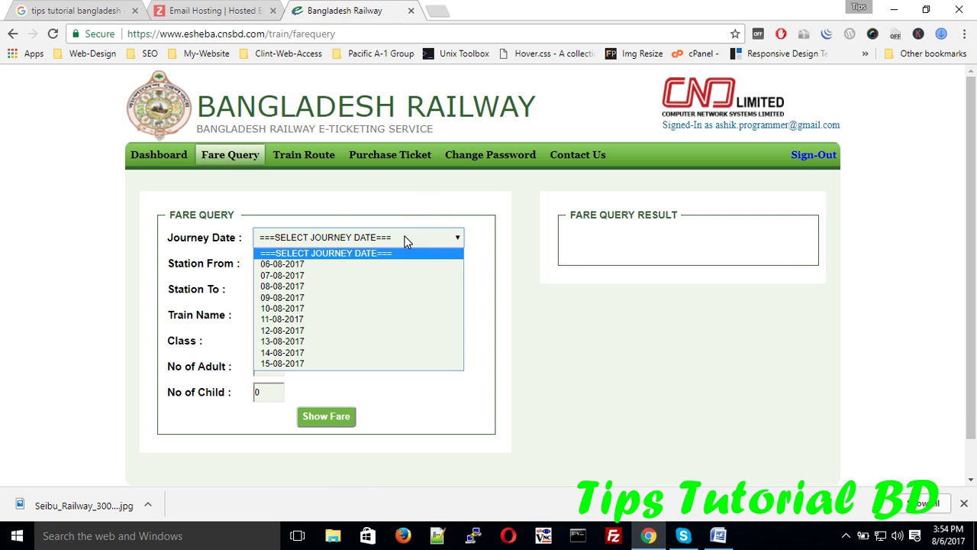
pyautogui.click(308, 274)
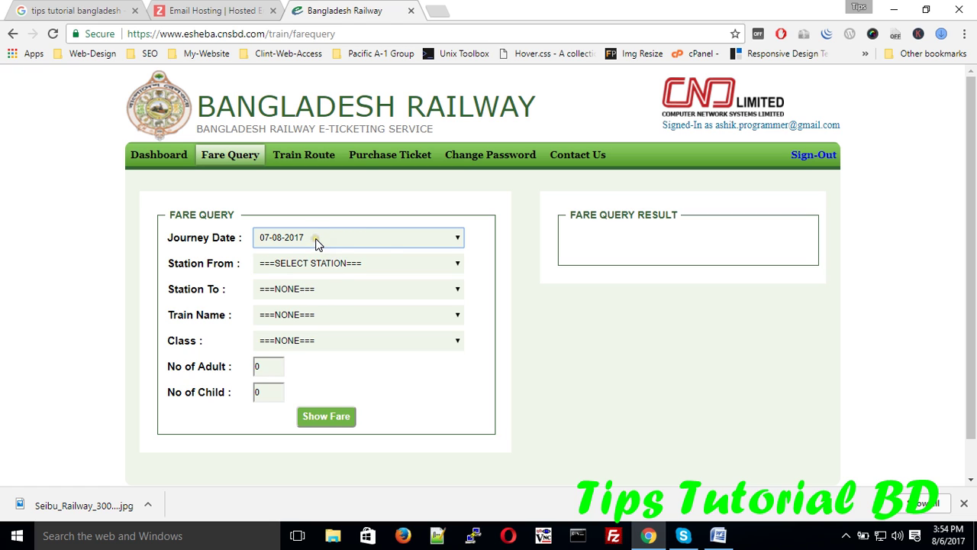
pyautogui.click(316, 238)
pyautogui.click(316, 238)
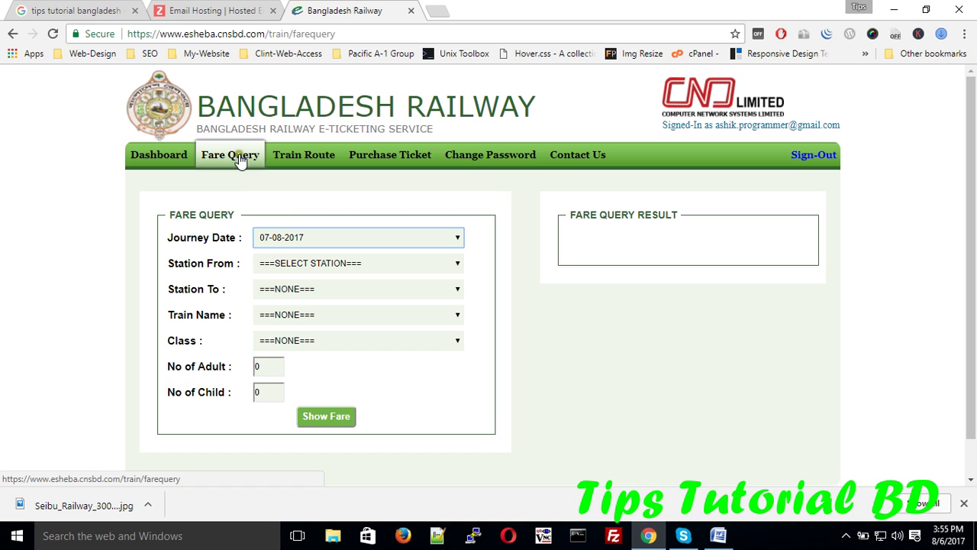
pyautogui.click(315, 237)
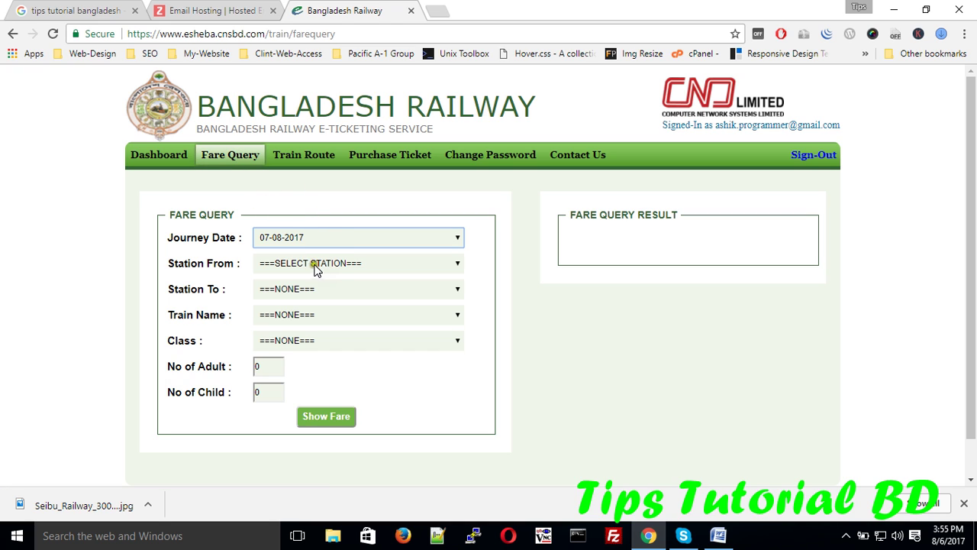
# Step: Set the departure station of the fare query to DHAKA
pyautogui.click(323, 265)
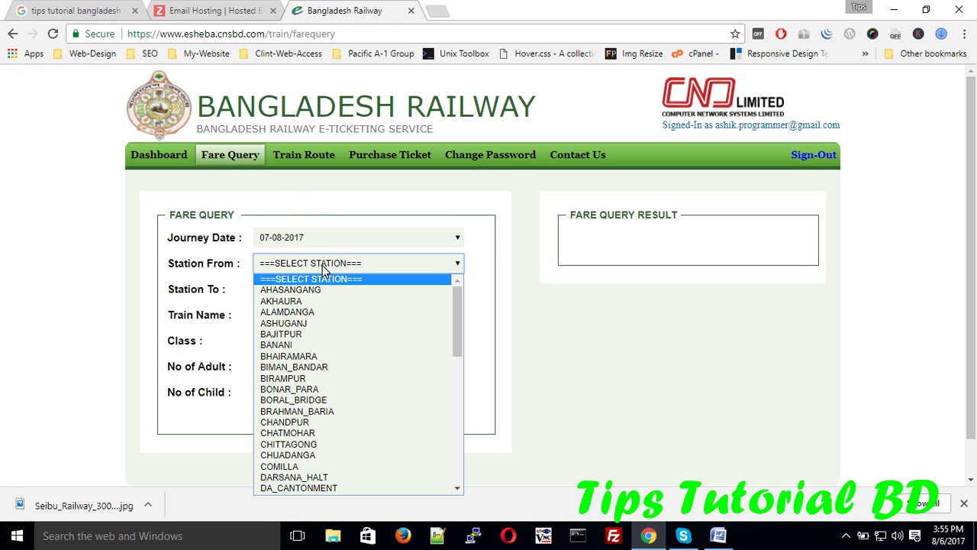
pyautogui.press('d')
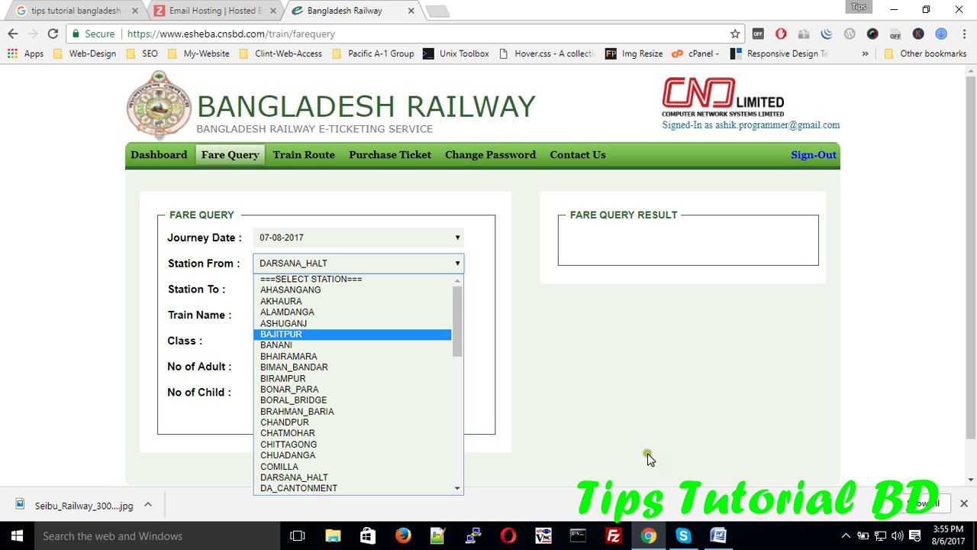
pyautogui.moveTo(455, 308); pyautogui.dragTo(454, 337)
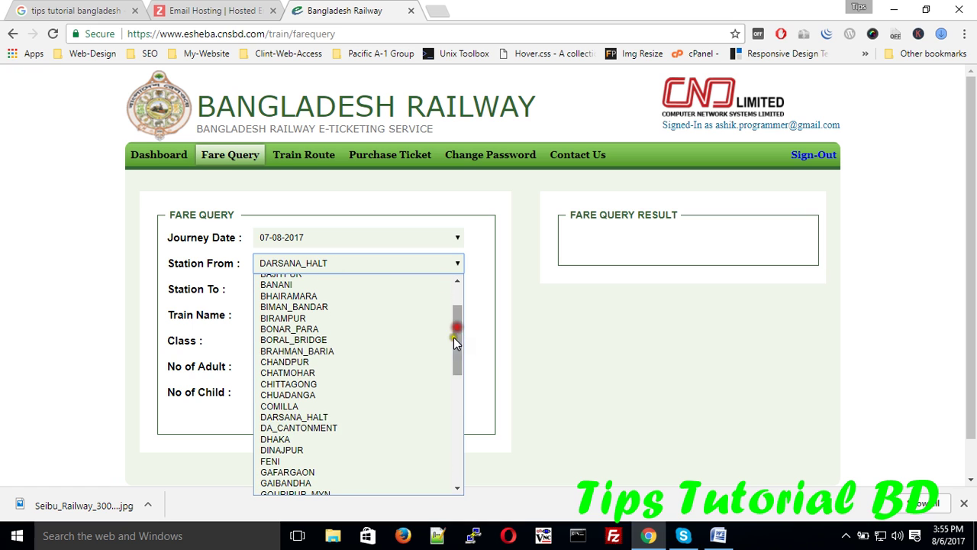
pyautogui.click(300, 437)
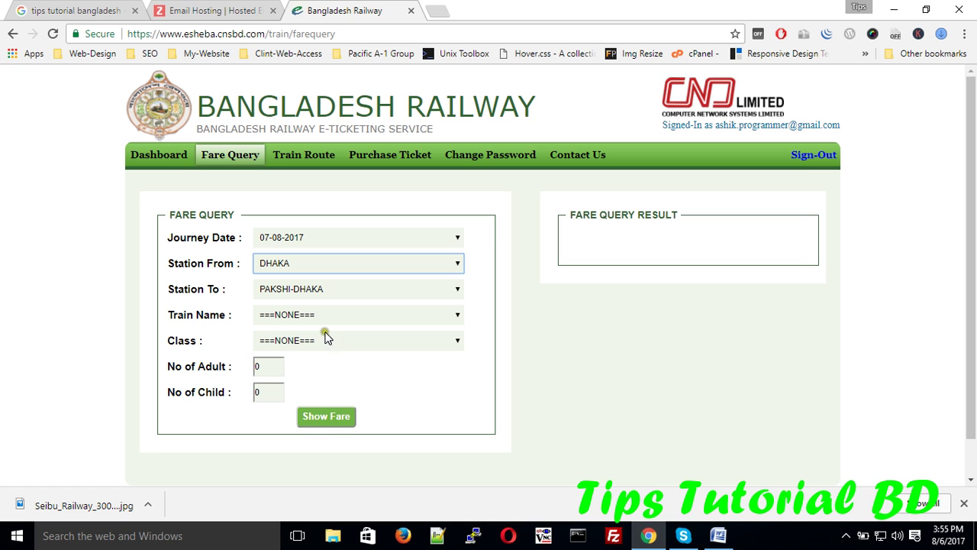
# Step: Set the destination station of the fare query to THAKURGAON_ROAD
pyautogui.click(336, 293)
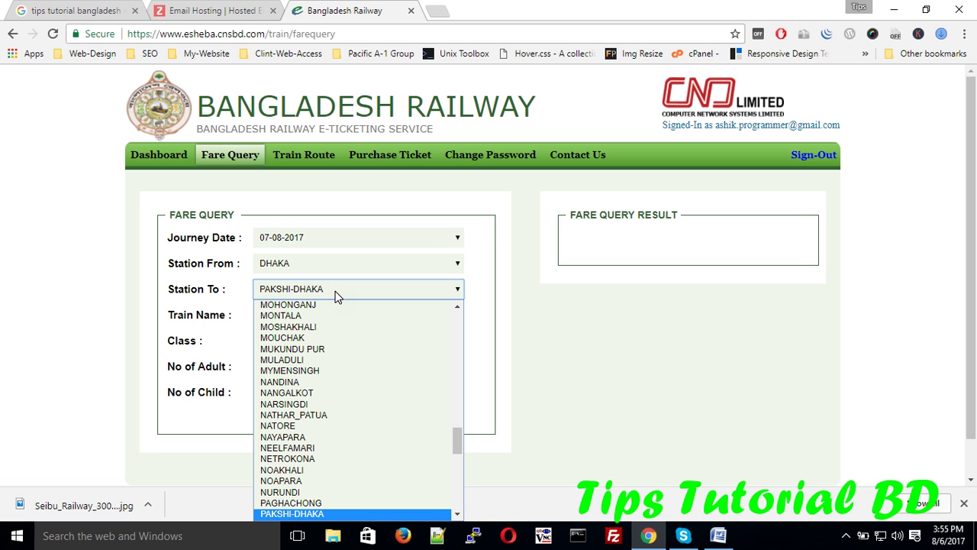
pyautogui.scroll(-4, 338, 365)
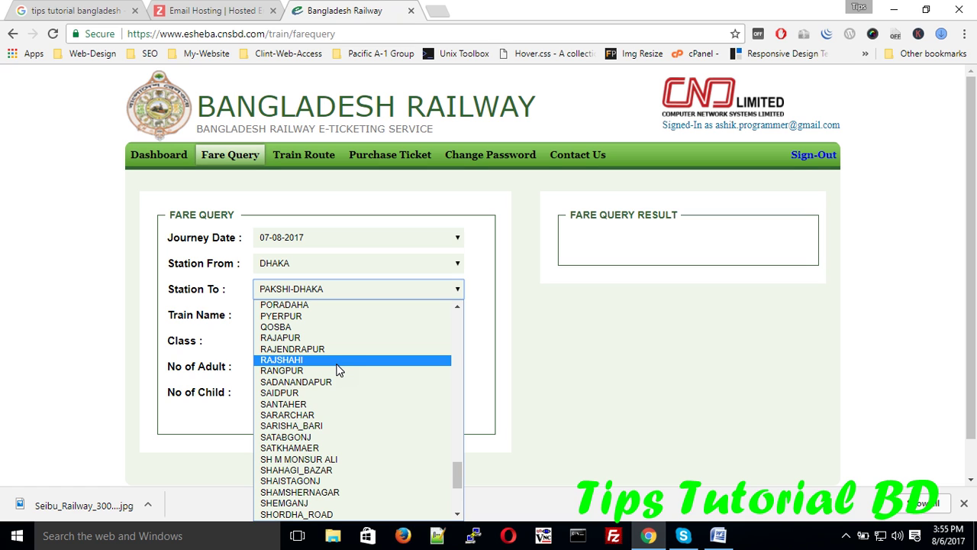
pyautogui.scroll(-2, 338, 370)
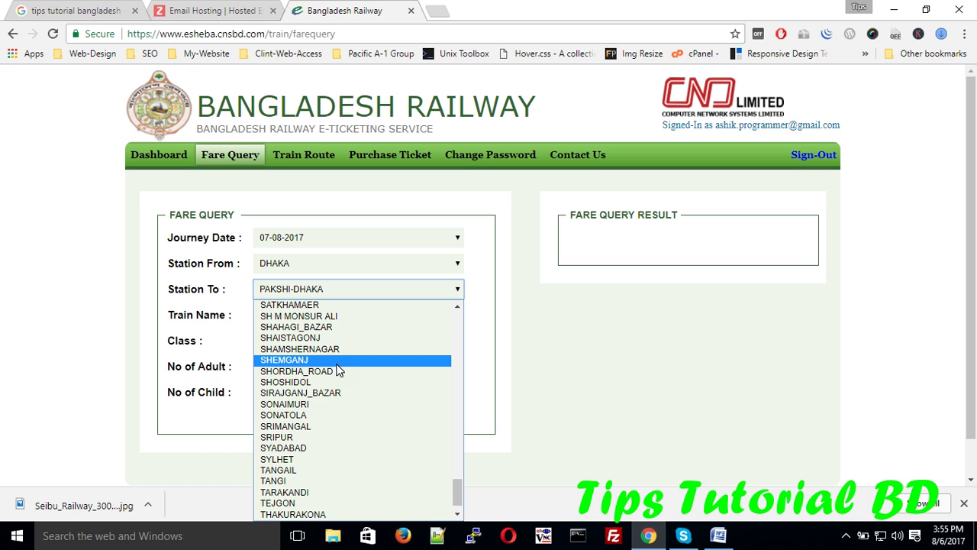
pyautogui.scroll(-1, 339, 370)
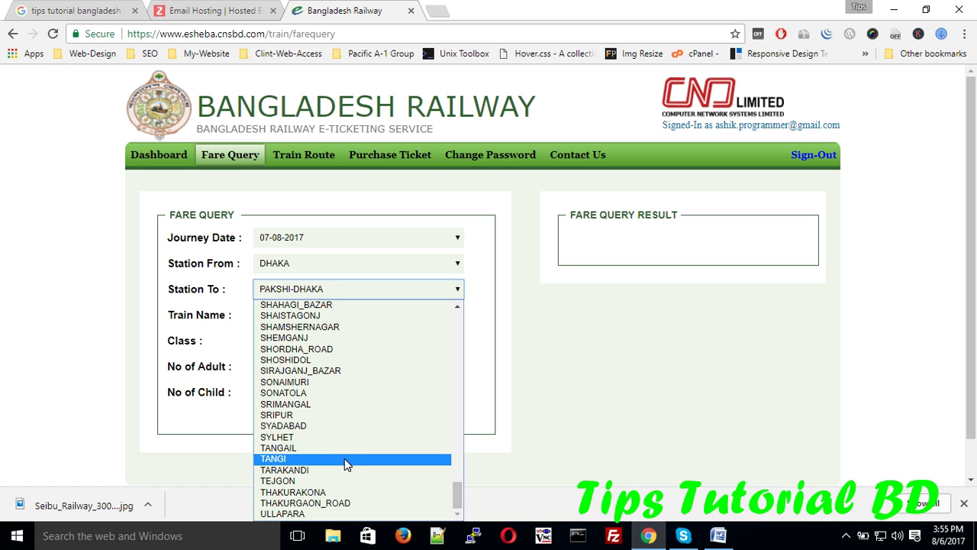
pyautogui.click(330, 502)
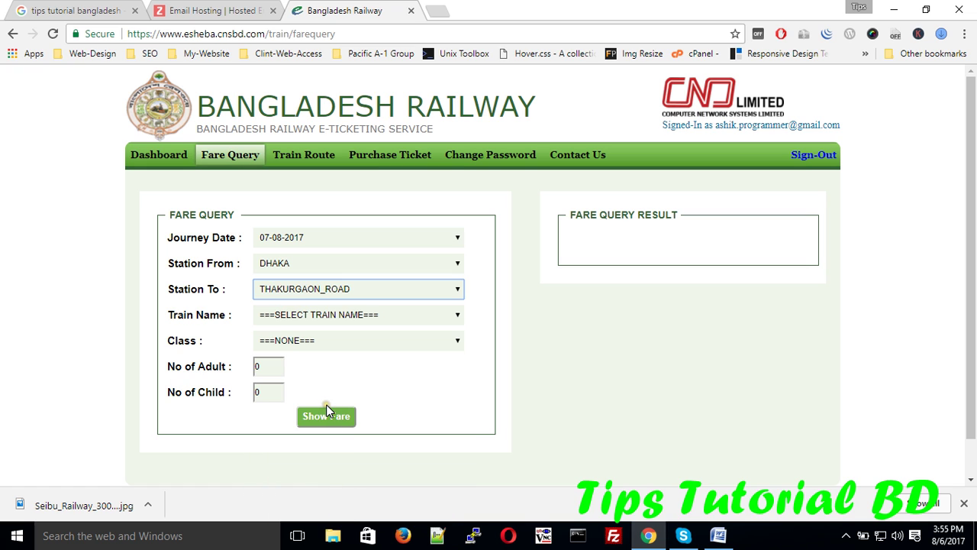
# Step: Choose the train 757 - DRUTAJAN_EXPRESS with the S_CHAIR class
pyautogui.click(325, 314)
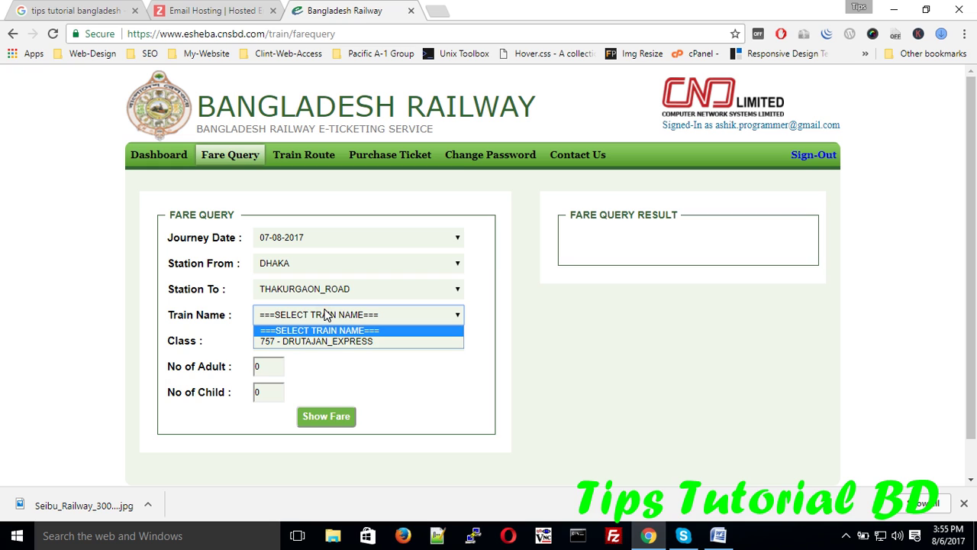
pyautogui.click(313, 342)
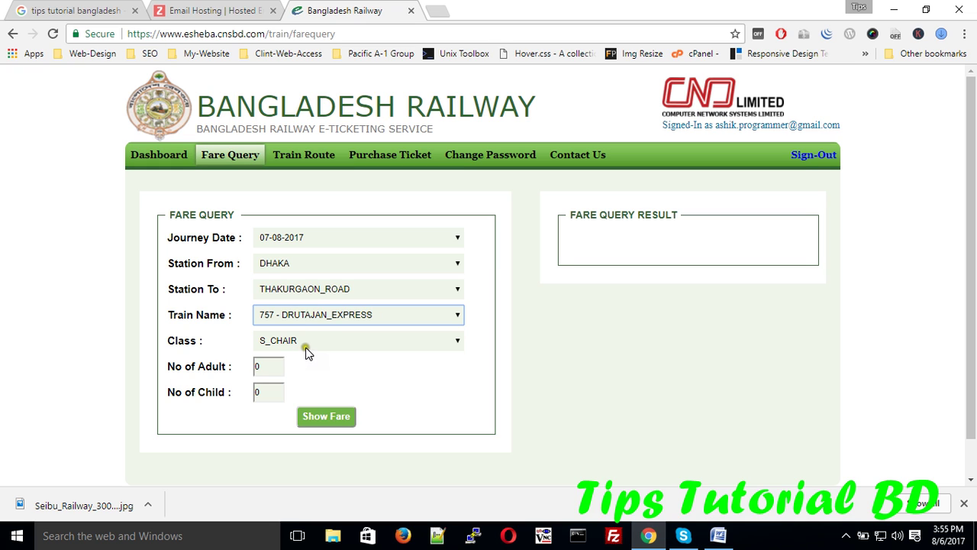
pyautogui.click(310, 342)
pyautogui.click(310, 341)
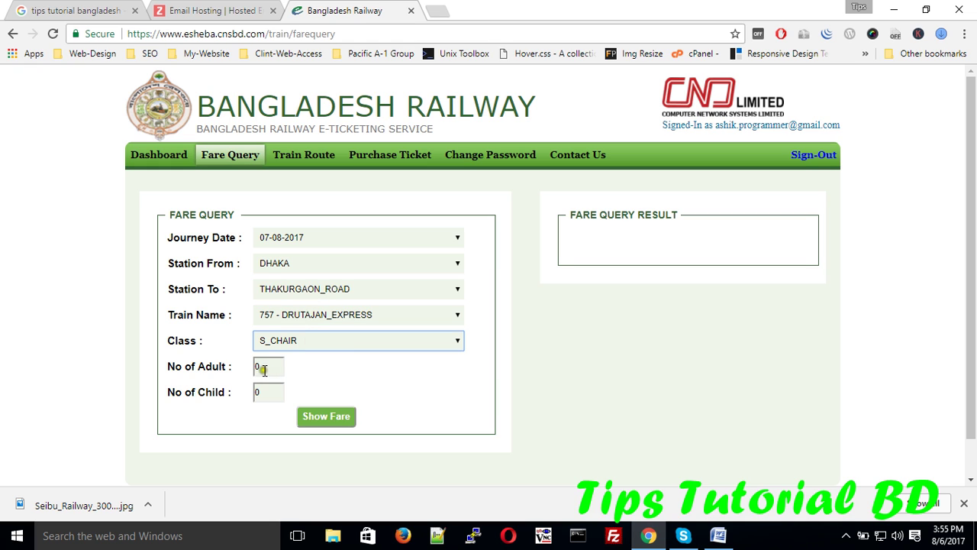
# Step: Set the number of adults to 1 and show the fare for the journey
pyautogui.moveTo(263, 370); pyautogui.dragTo(236, 366)
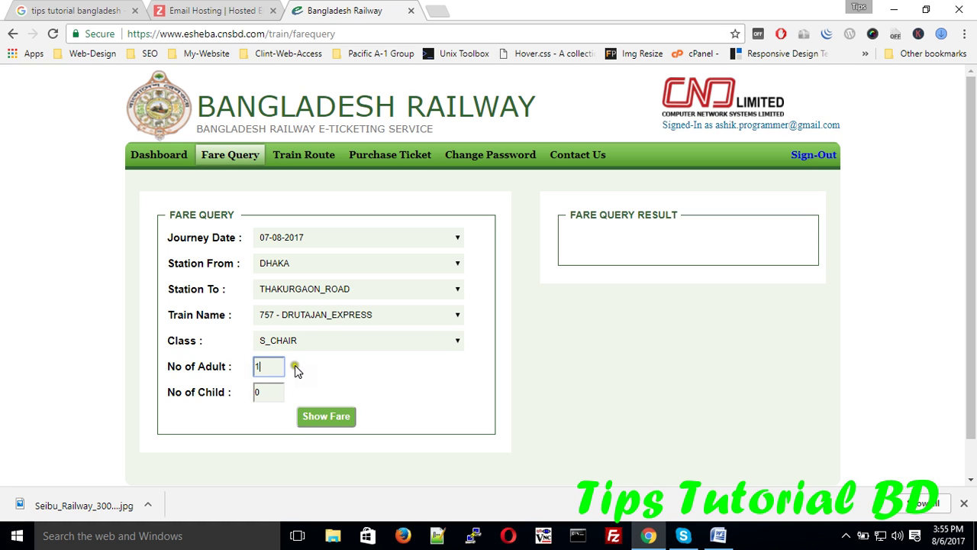
pyautogui.click(319, 416)
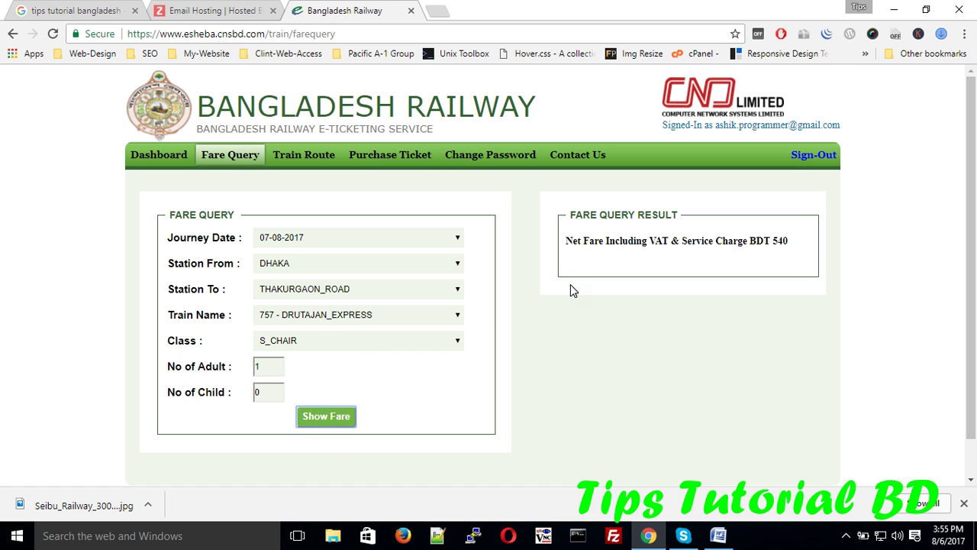
pyautogui.click(846, 536)
pyautogui.rightClick(832, 505)
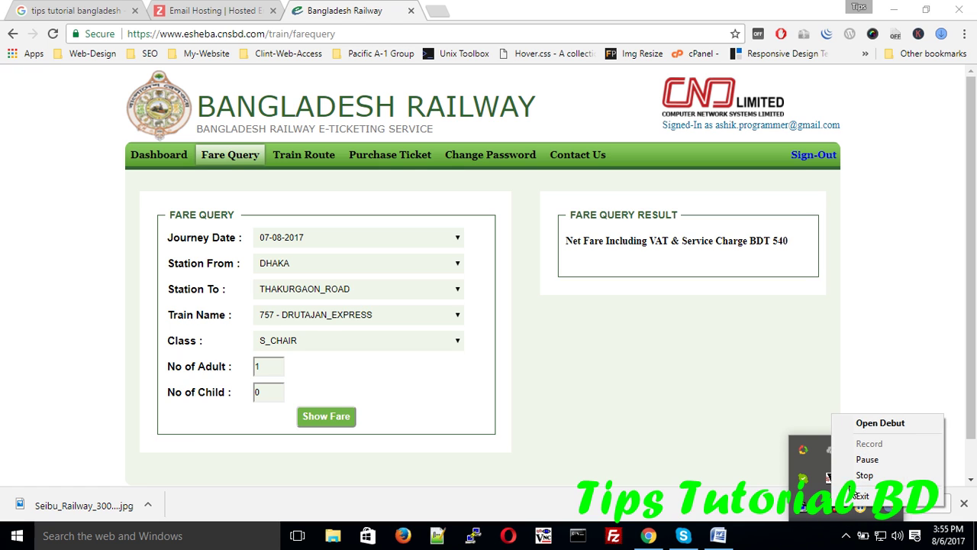
pyautogui.click(862, 461)
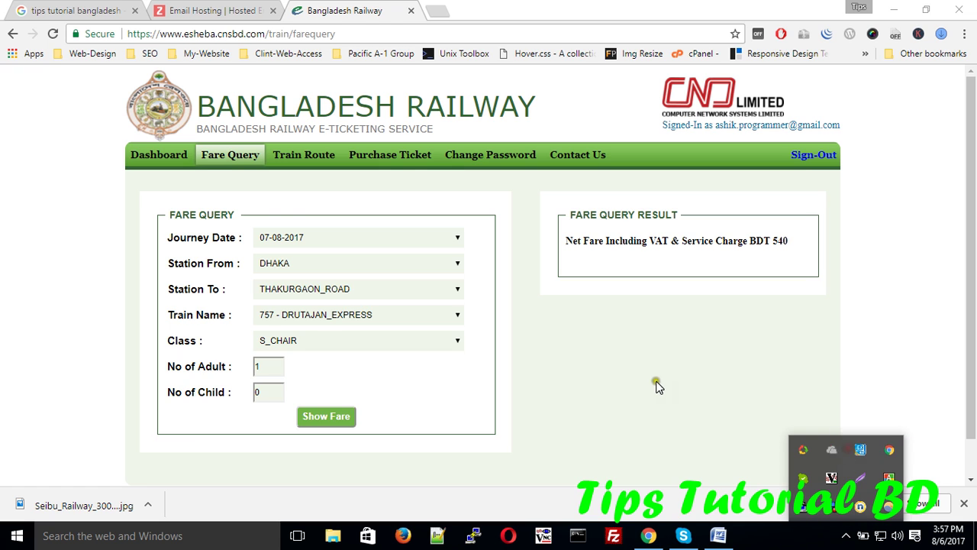
pyautogui.click(655, 382)
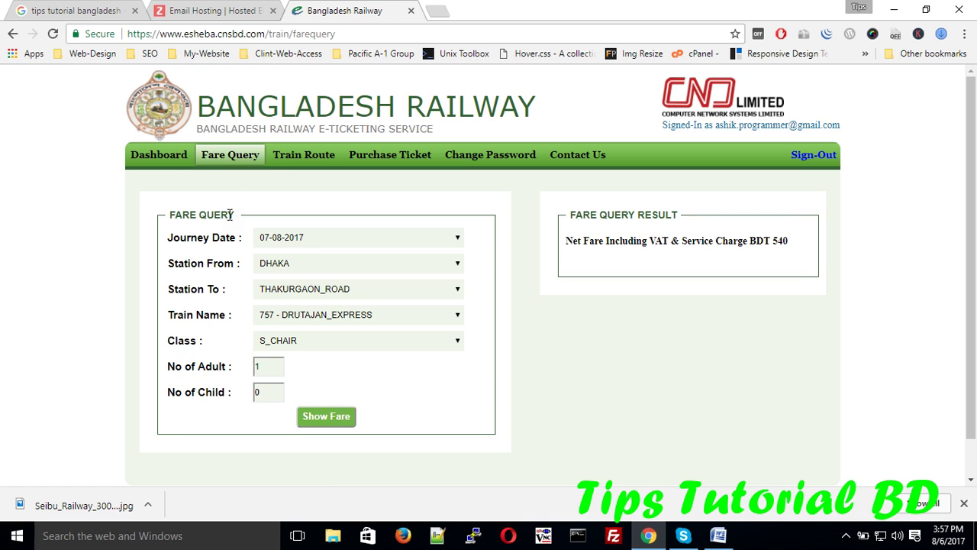
# Step: Open the train route search and set the journey date to 07-08-2017 and the departure station to DHAKA
pyautogui.click(285, 161)
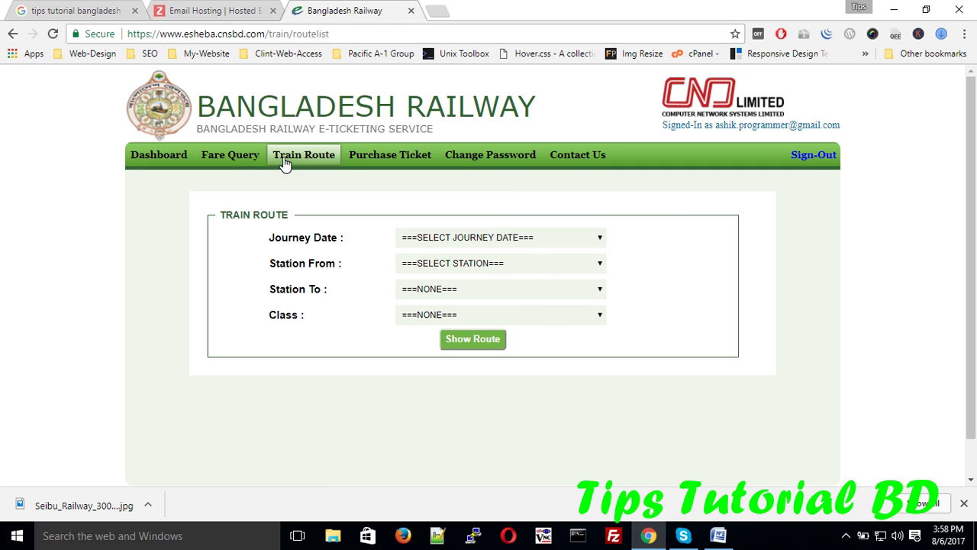
pyautogui.click(156, 196)
pyautogui.click(510, 238)
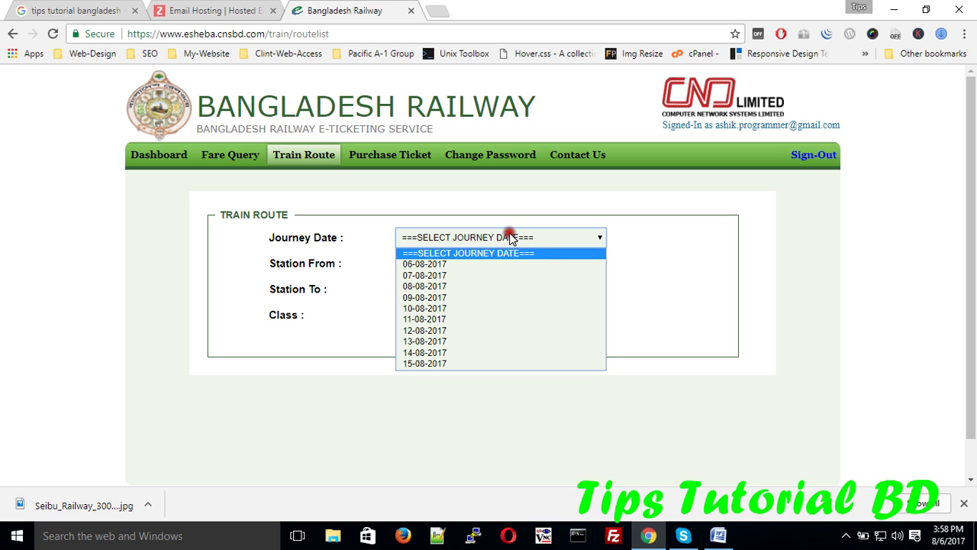
pyautogui.click(466, 275)
pyautogui.click(465, 269)
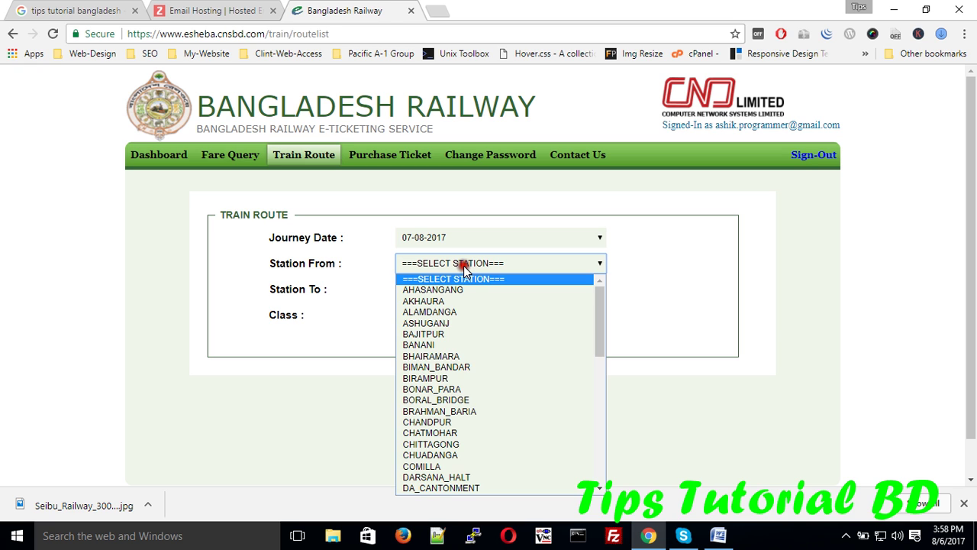
pyautogui.press('d')
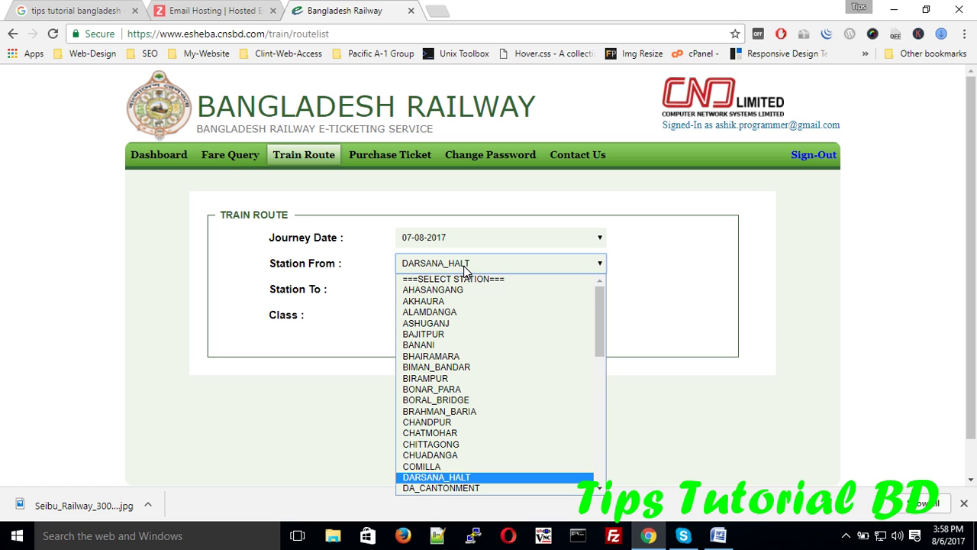
pyautogui.scroll(-4, 469, 392)
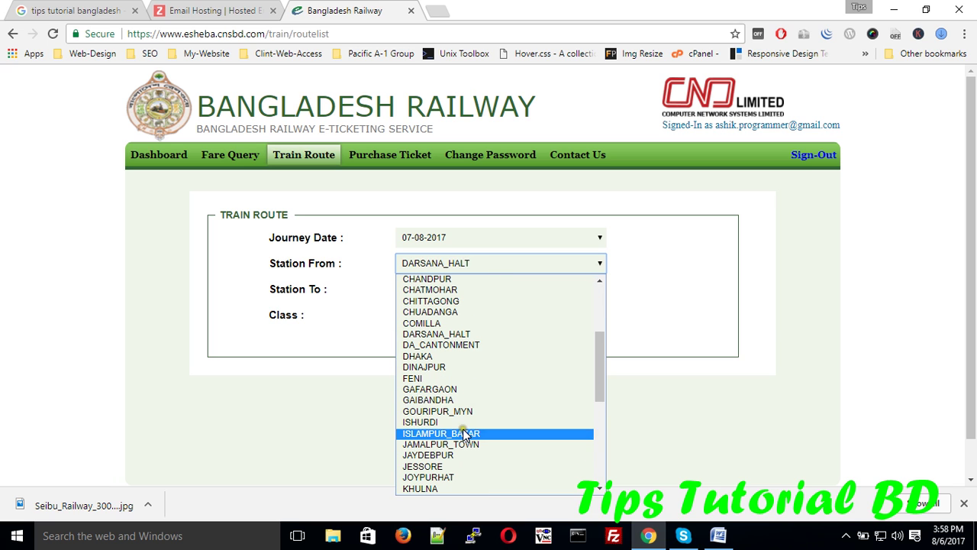
pyautogui.click(439, 356)
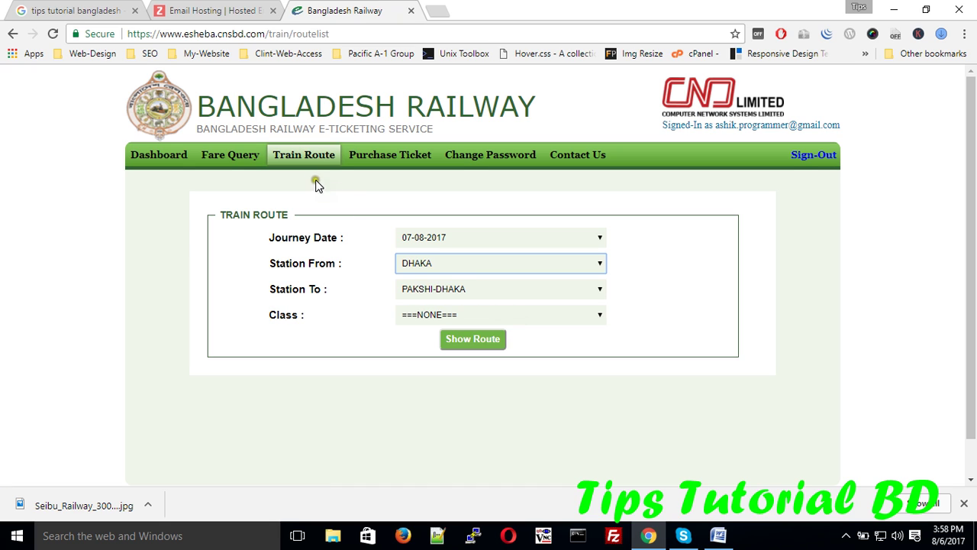
# Step: Set the destination station to NATORE and show the train routes for the AC_S class
pyautogui.click(466, 287)
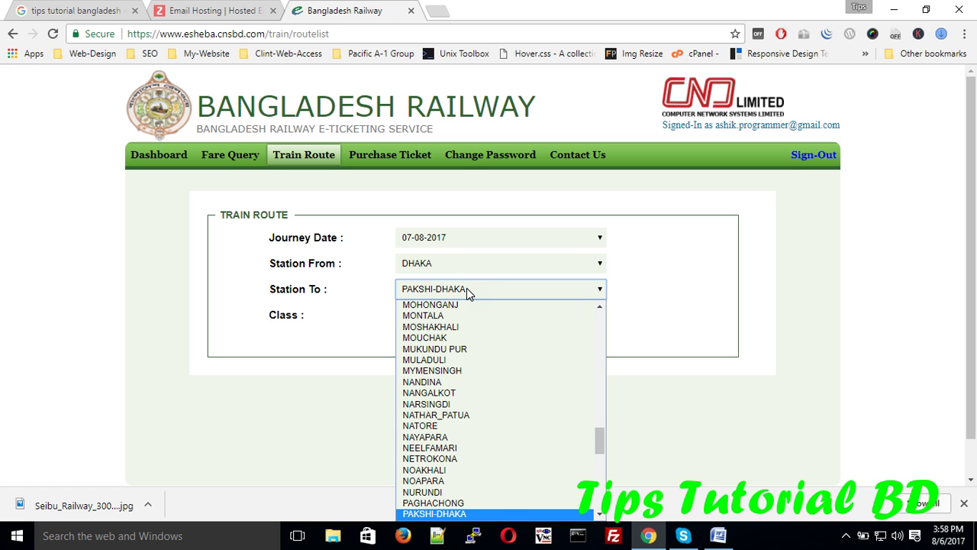
pyautogui.click(434, 426)
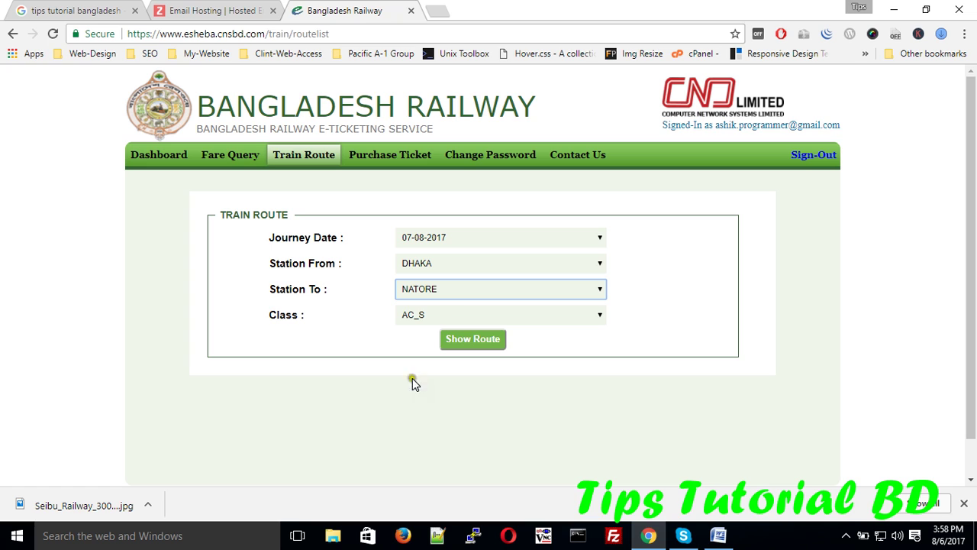
pyautogui.click(430, 313)
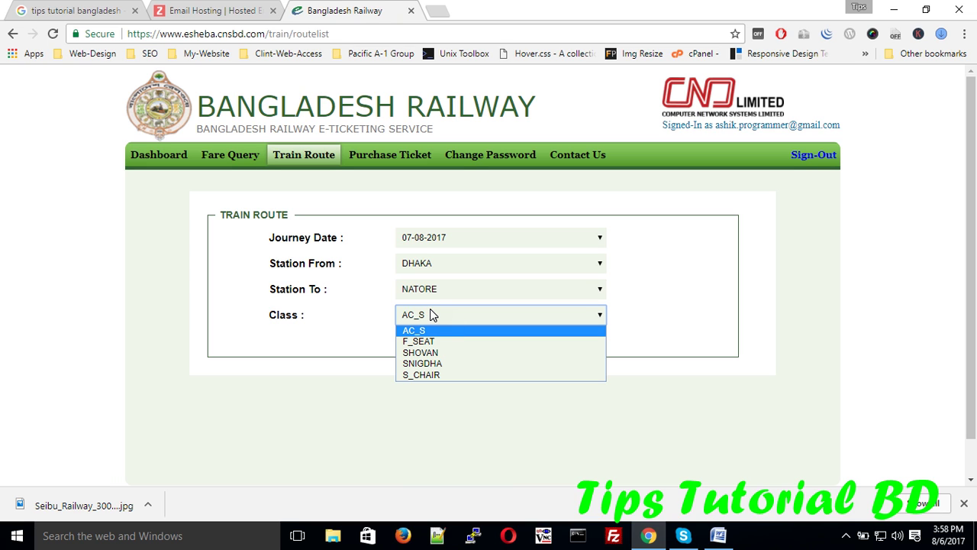
pyautogui.click(430, 313)
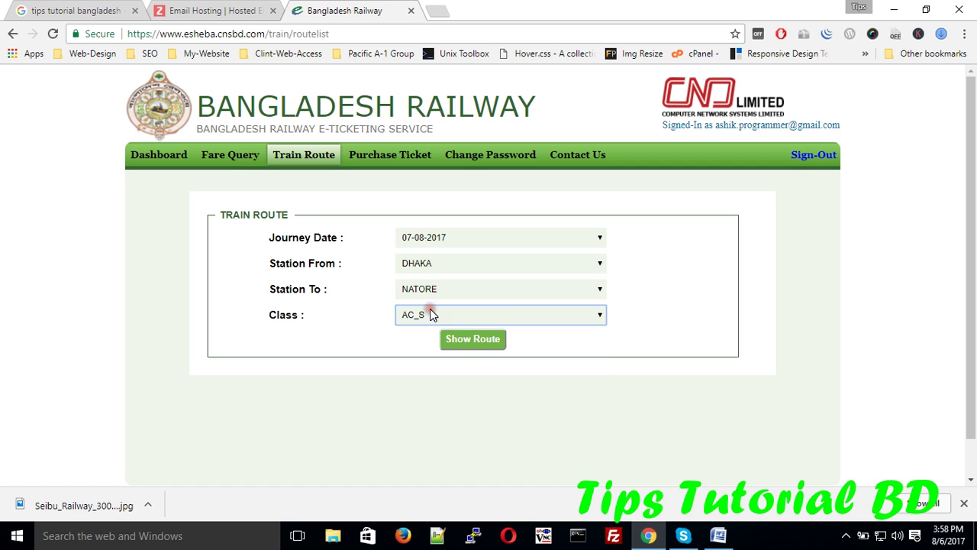
pyautogui.click(480, 340)
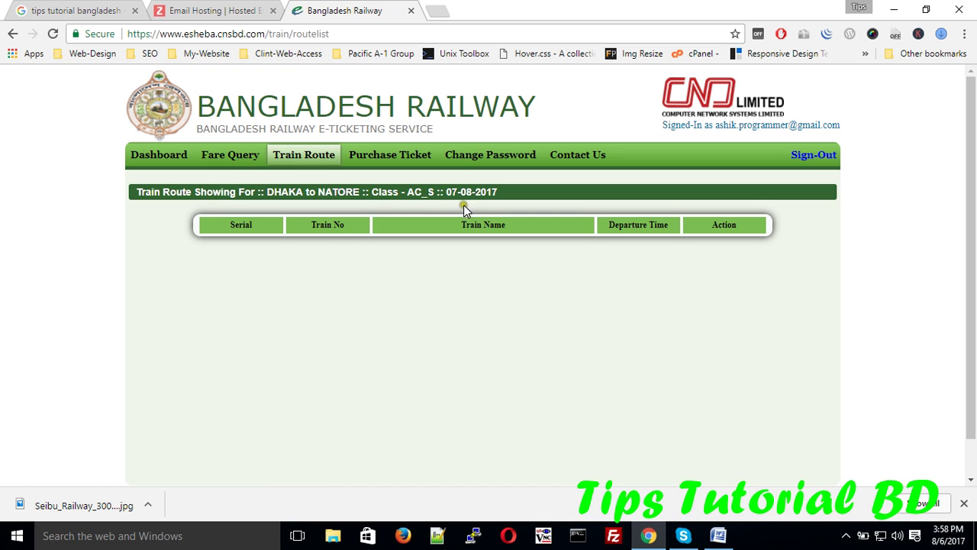
# Step: Start a new train route search with the journey date 07-08-2017 and the departure station DHAKA
pyautogui.click(306, 158)
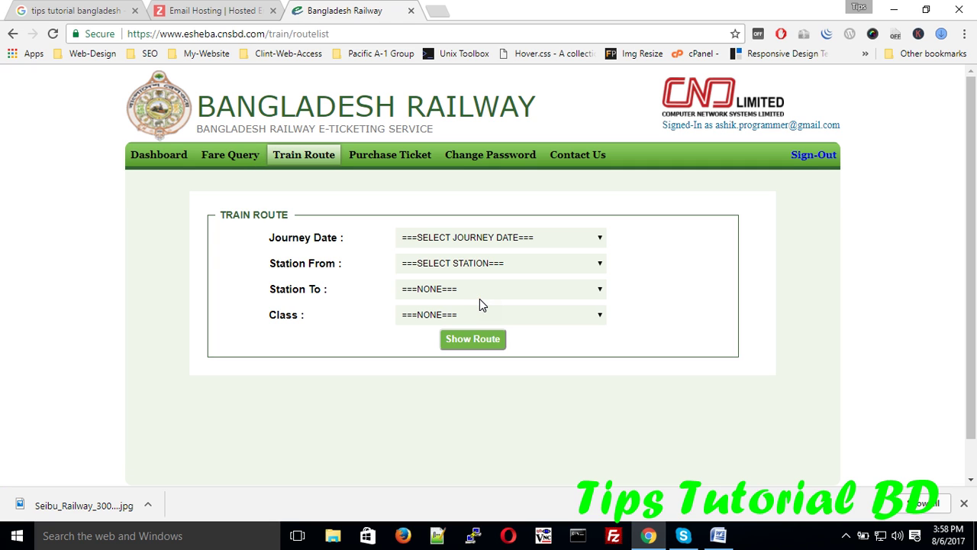
pyautogui.click(490, 237)
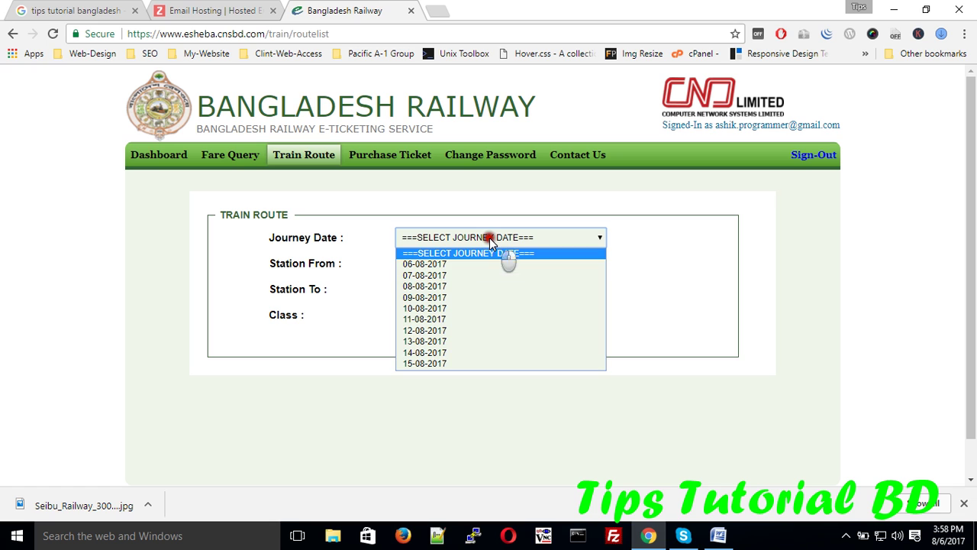
pyautogui.click(457, 275)
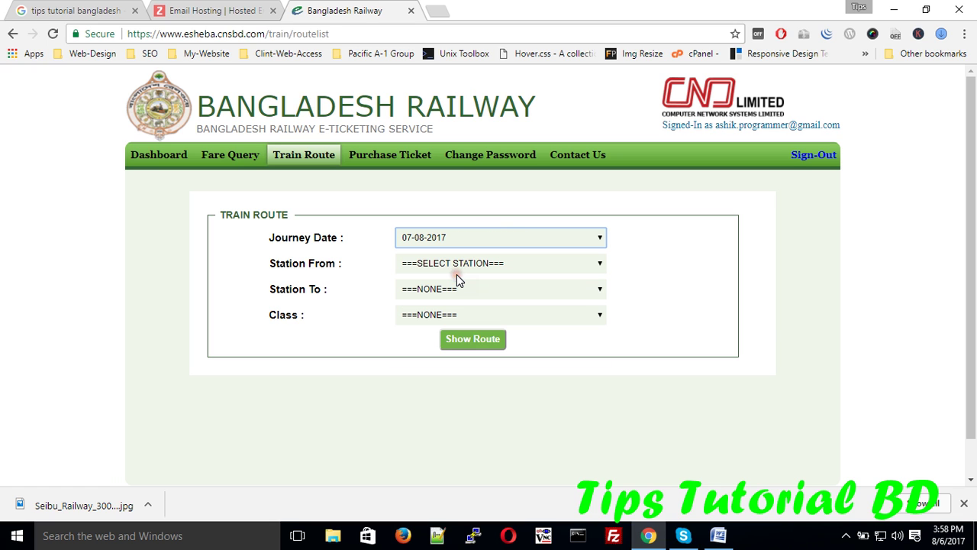
pyautogui.click(473, 264)
pyautogui.press('d')
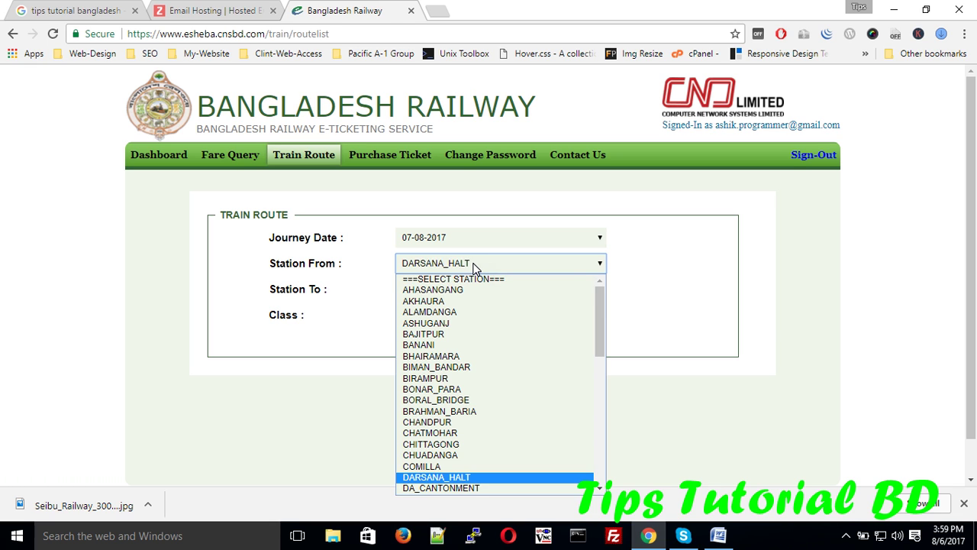
pyautogui.moveTo(601, 337); pyautogui.dragTo(600, 386)
pyautogui.click(443, 370)
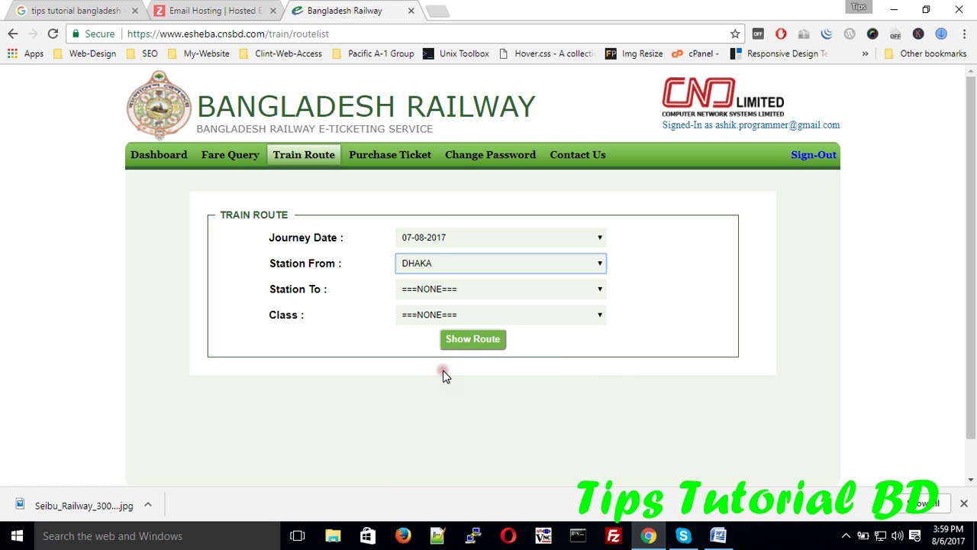
# Step: Set the route search's destination station to SARISHA_BARI and show the matching train routes
pyautogui.click(463, 288)
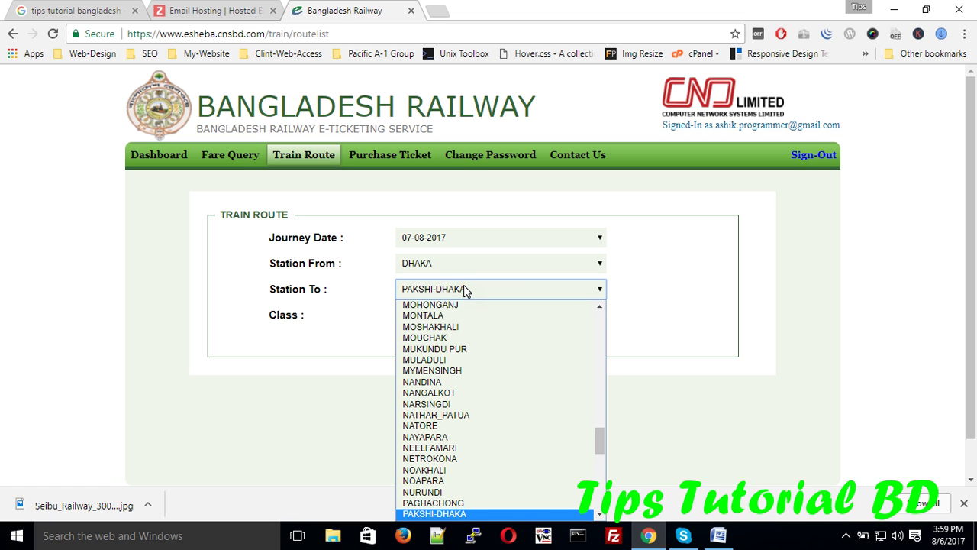
pyautogui.press('s')
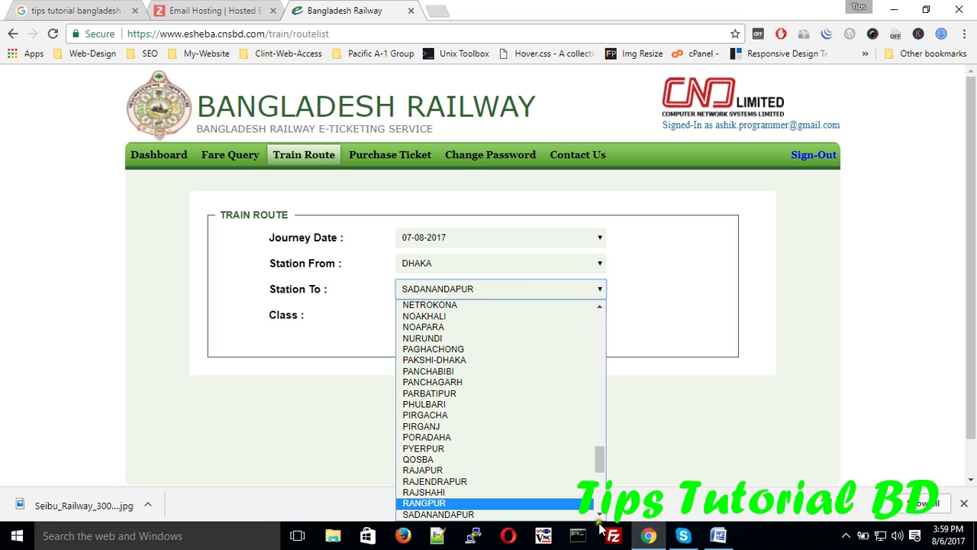
pyautogui.scroll(-3, 604, 517)
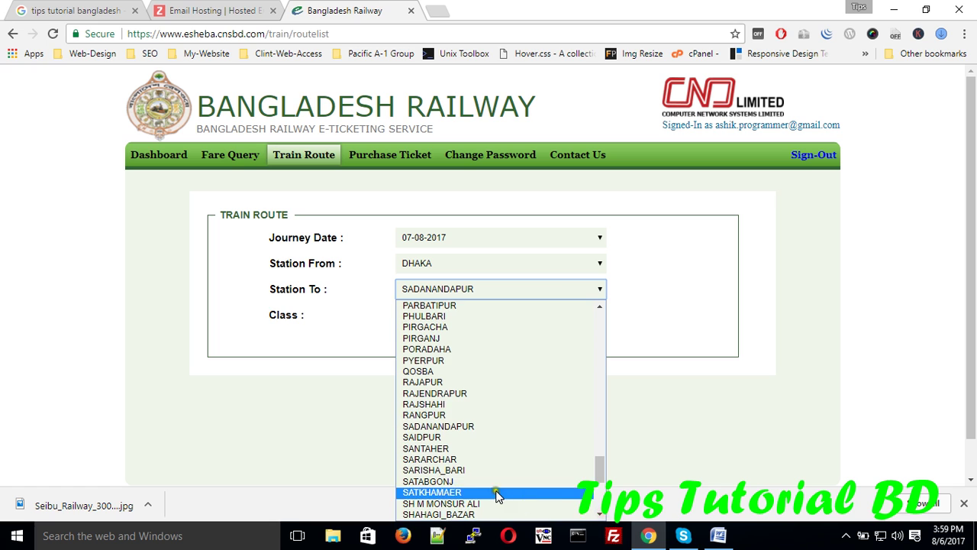
pyautogui.click(474, 472)
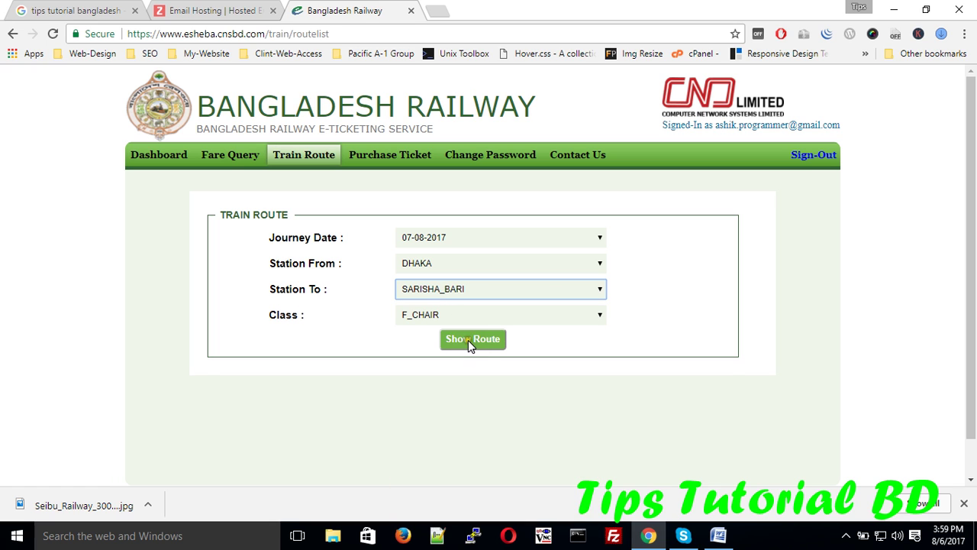
pyautogui.click(469, 342)
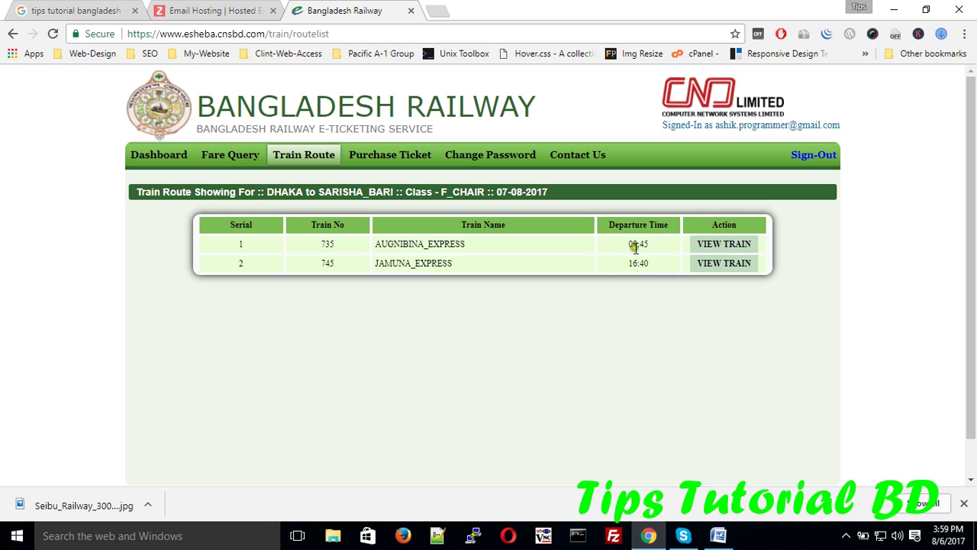
# Step: View the stops and departure times of the JAMUNA_EXPRESS train, and close its timetable and the browser's download bar
pyautogui.click(715, 264)
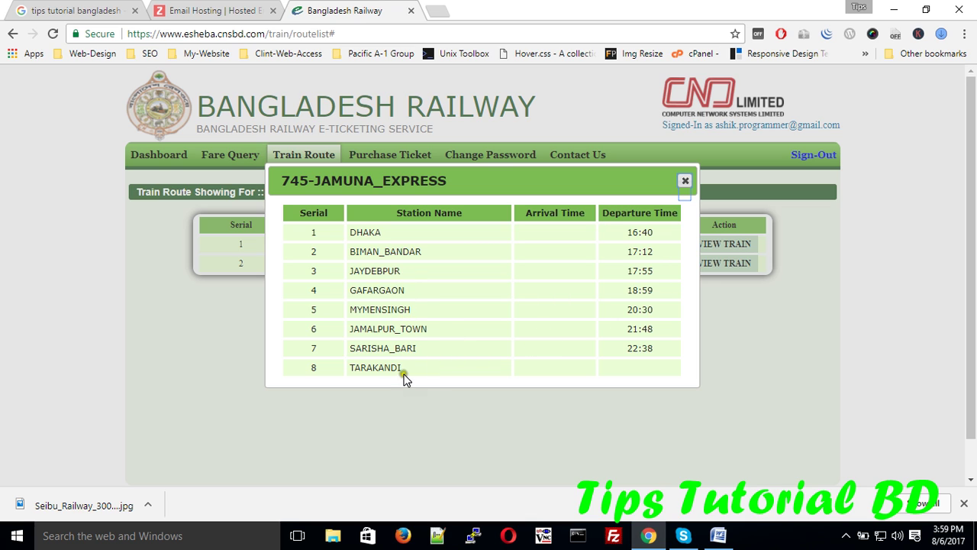
pyautogui.click(685, 184)
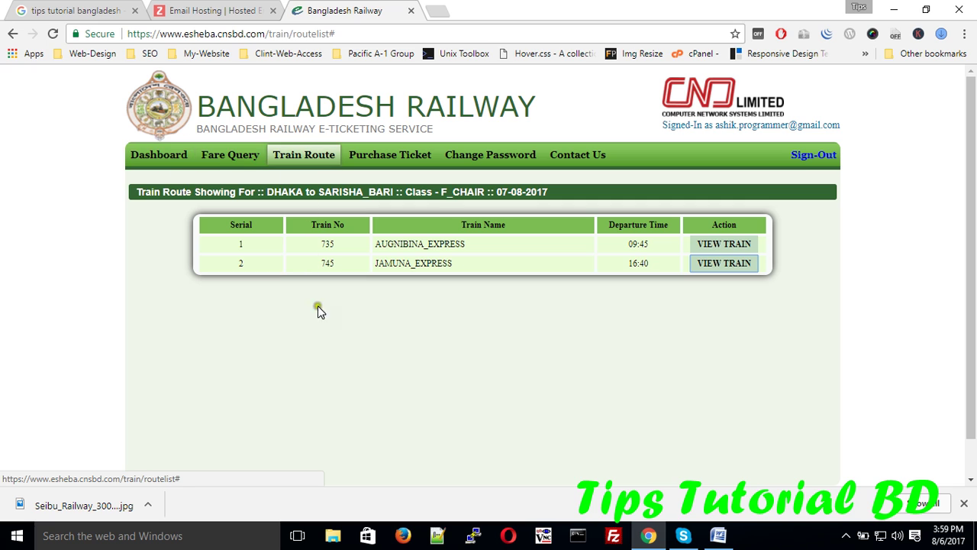
pyautogui.click(962, 504)
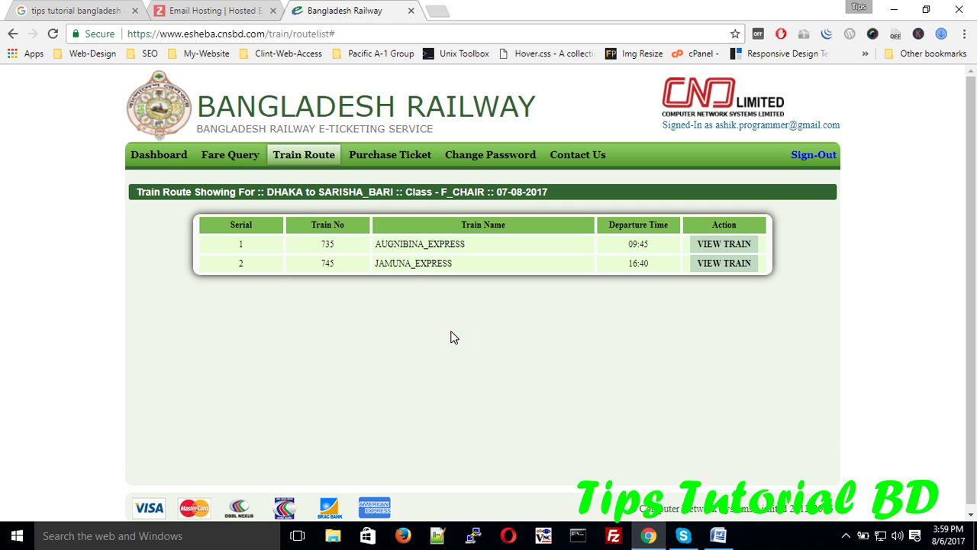
# Step: Open the ticket purchase form and set the departure station to DHAKA and the journey date to 07-08-2017
pyautogui.click(392, 157)
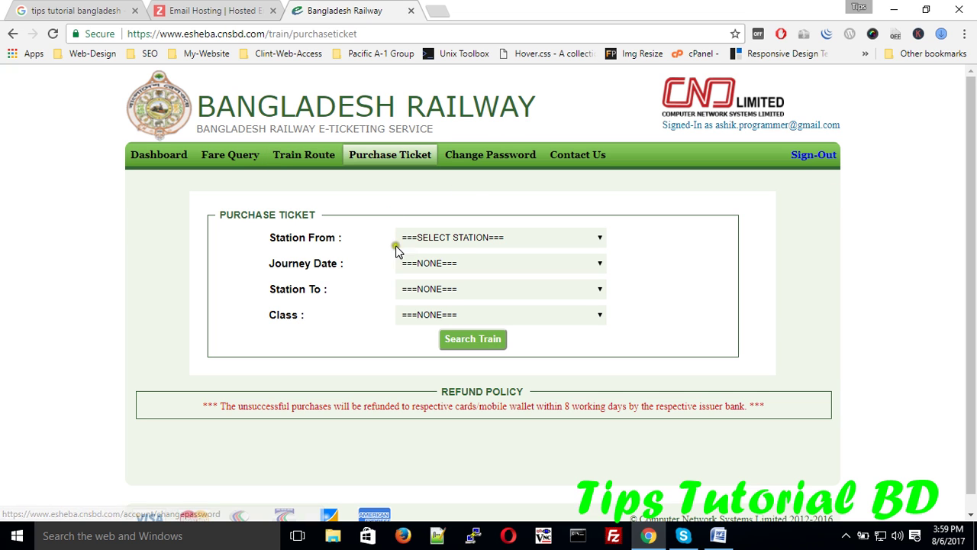
pyautogui.click(465, 242)
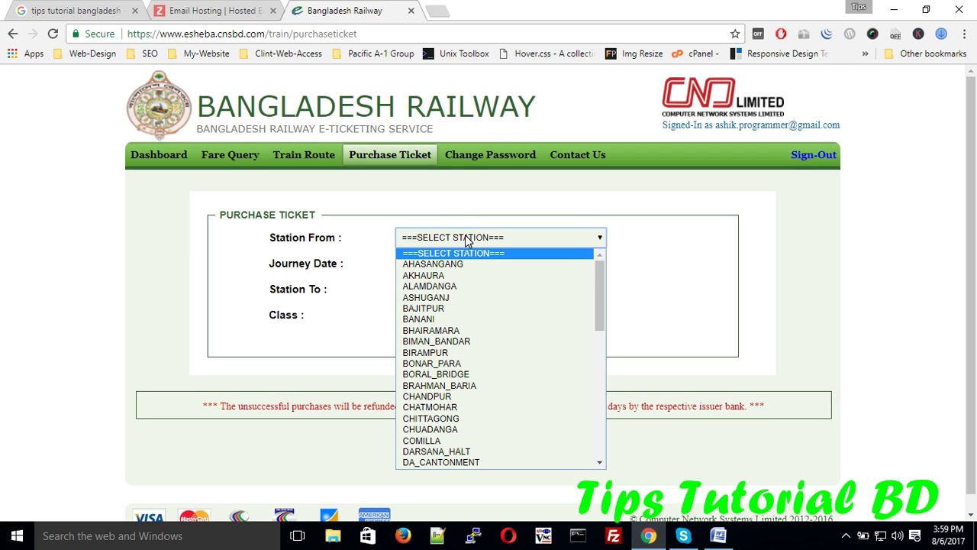
pyautogui.press('d')
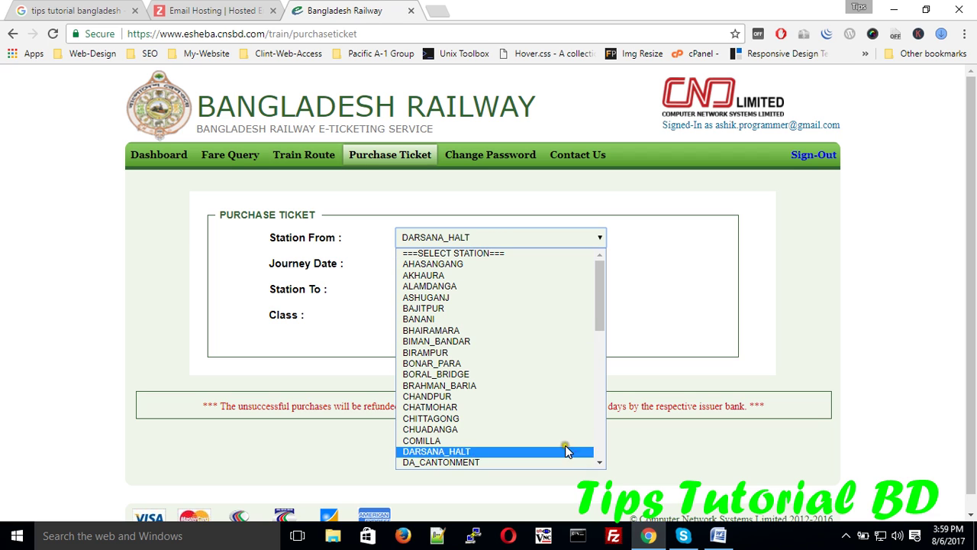
pyautogui.click(602, 462)
pyautogui.click(604, 462)
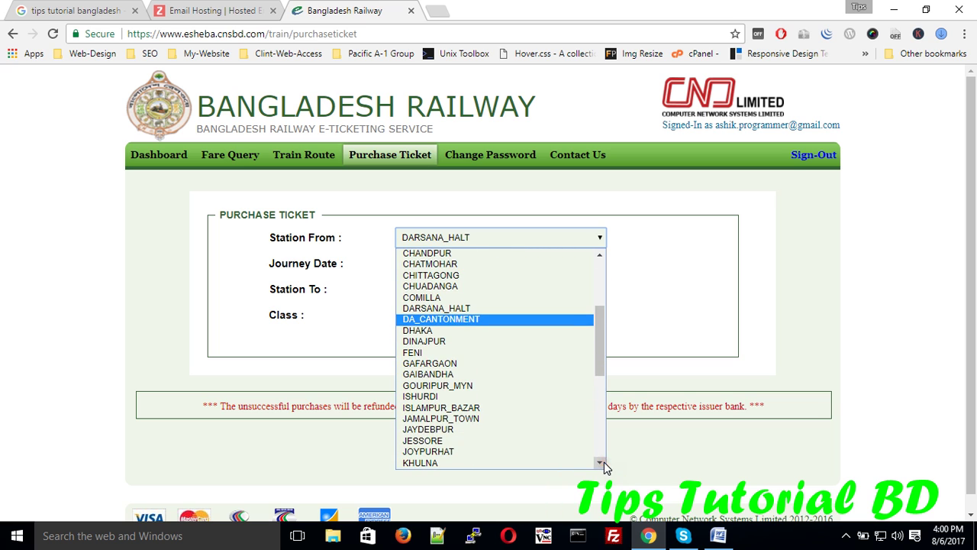
pyautogui.click(449, 331)
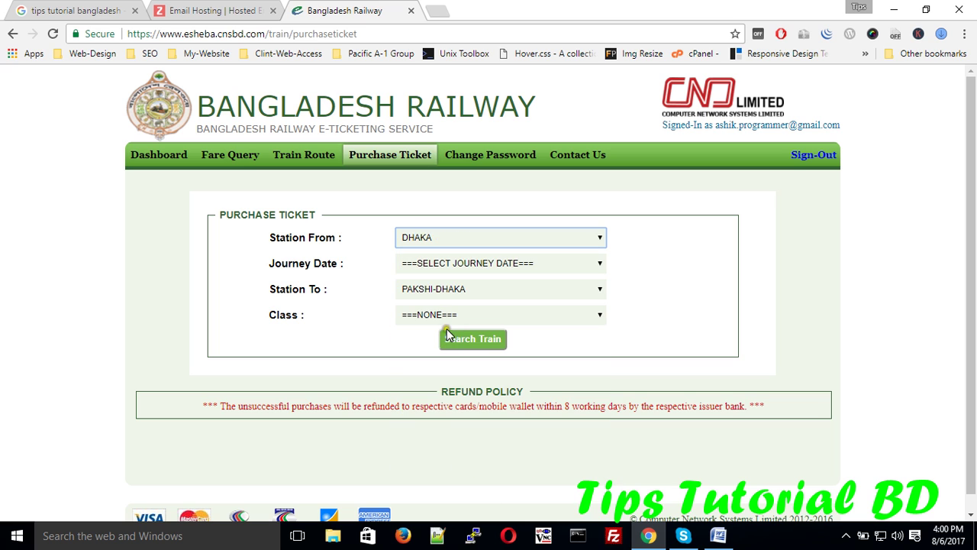
pyautogui.click(430, 263)
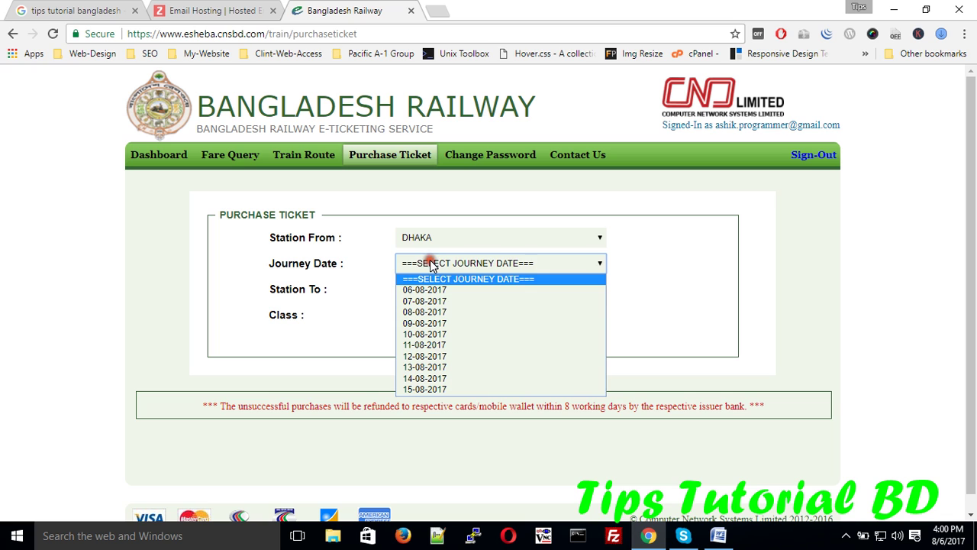
pyautogui.click(427, 301)
# Step: Set the ticket's destination station to SARISHA_BARI and search for available trains
pyautogui.click(451, 298)
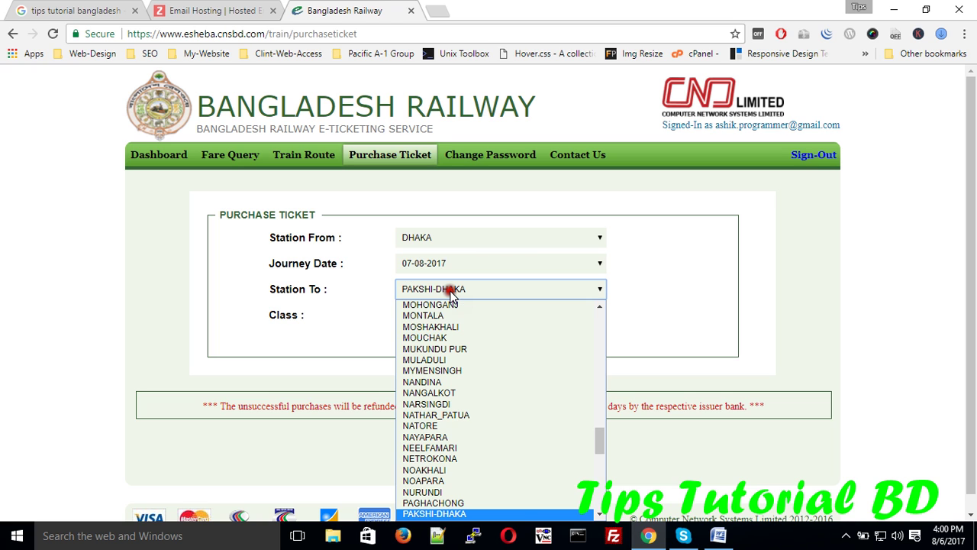
pyautogui.press('s')
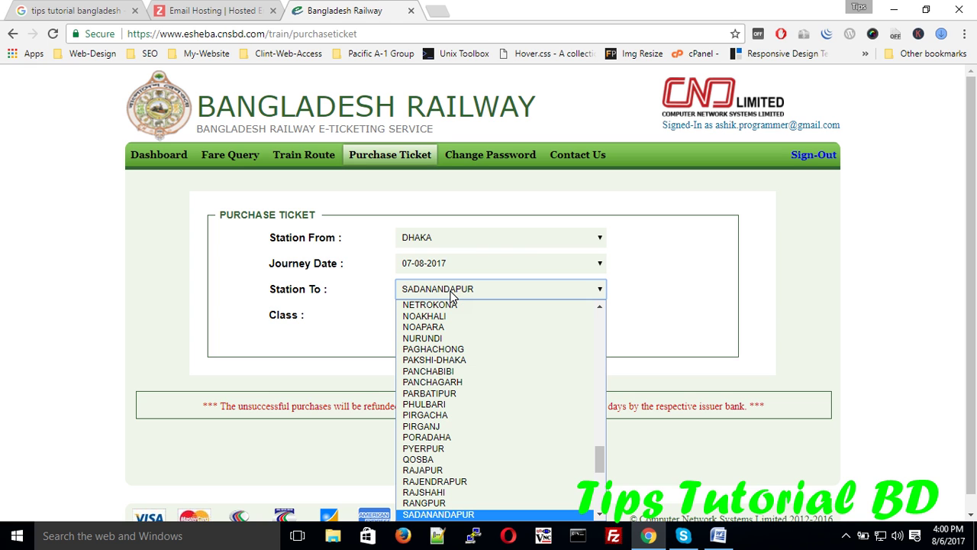
pyautogui.scroll(-3, 601, 516)
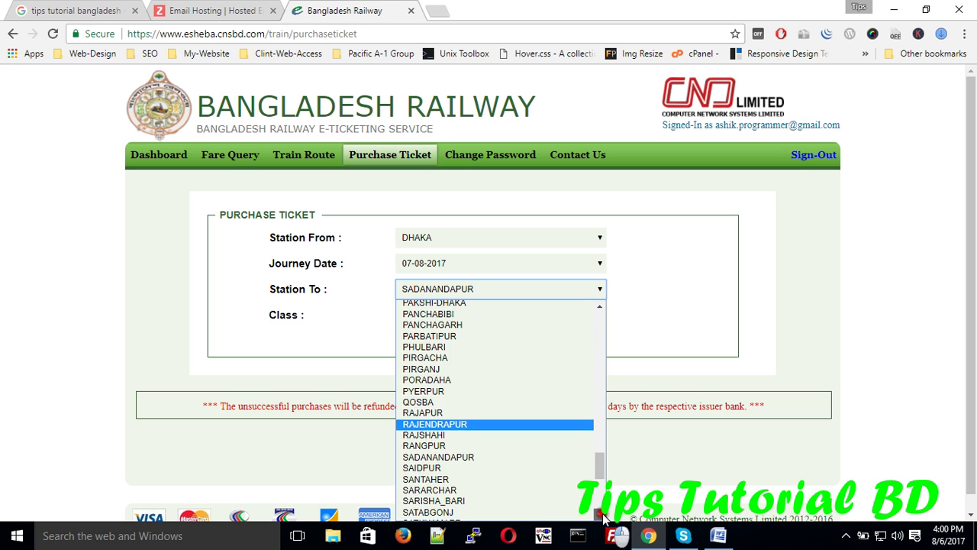
pyautogui.click(485, 444)
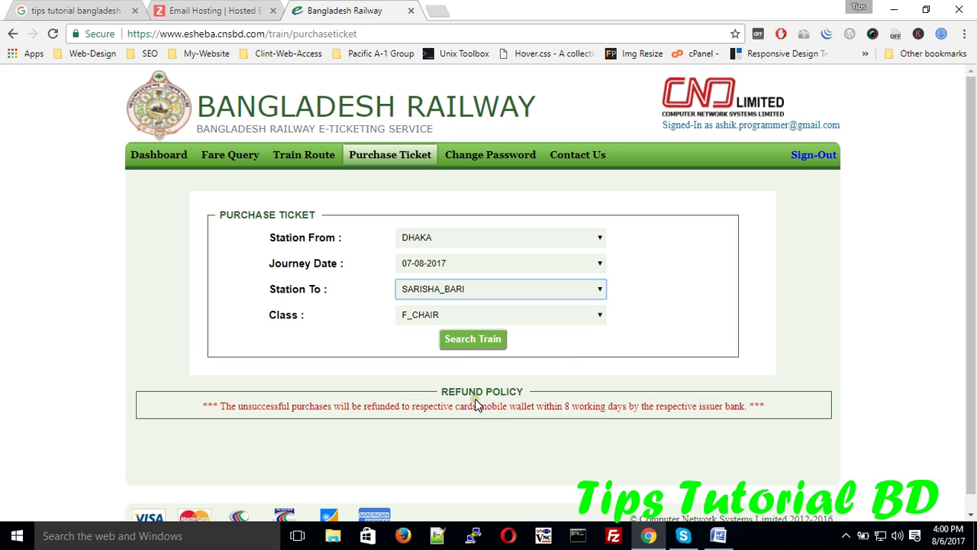
pyautogui.click(457, 342)
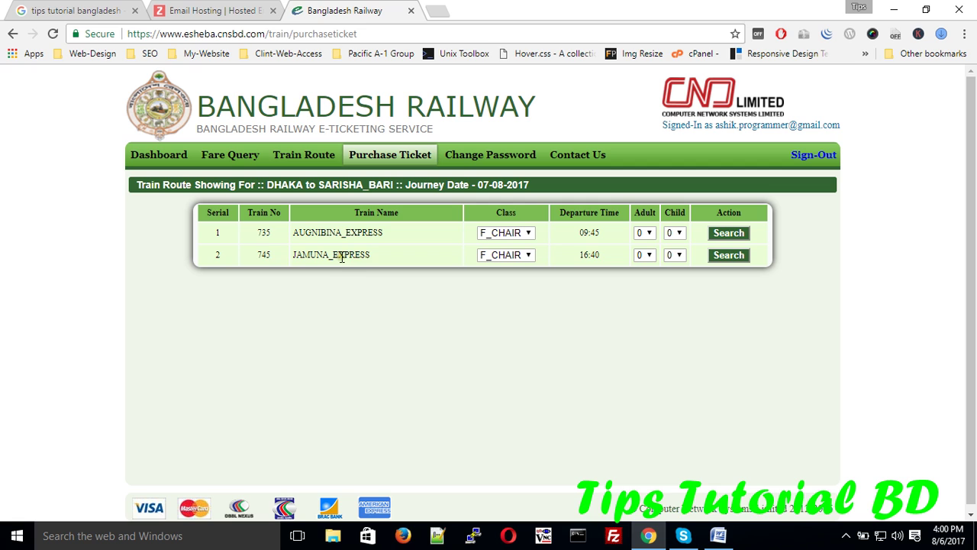
# Step: Check seat availability for 1 adult in F_CHAIR class on AUGNIBINA_EXPRESS and enter 30 as the passenger's age
pyautogui.click(646, 232)
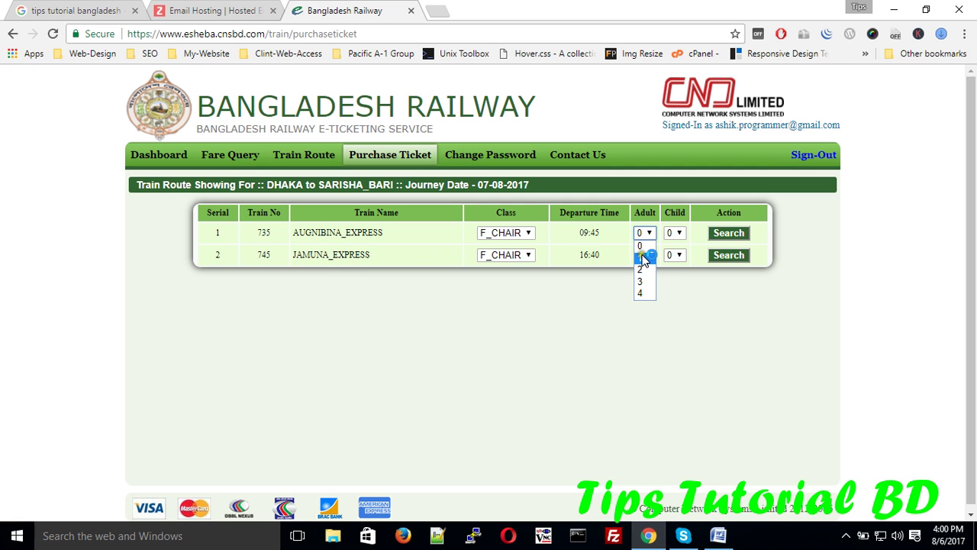
pyautogui.click(643, 259)
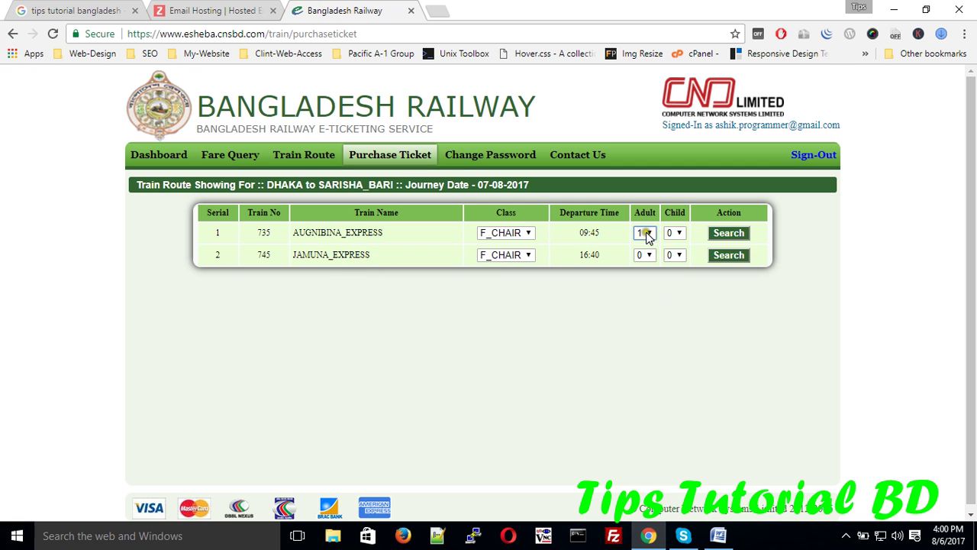
pyautogui.click(646, 232)
pyautogui.click(605, 237)
pyautogui.click(733, 235)
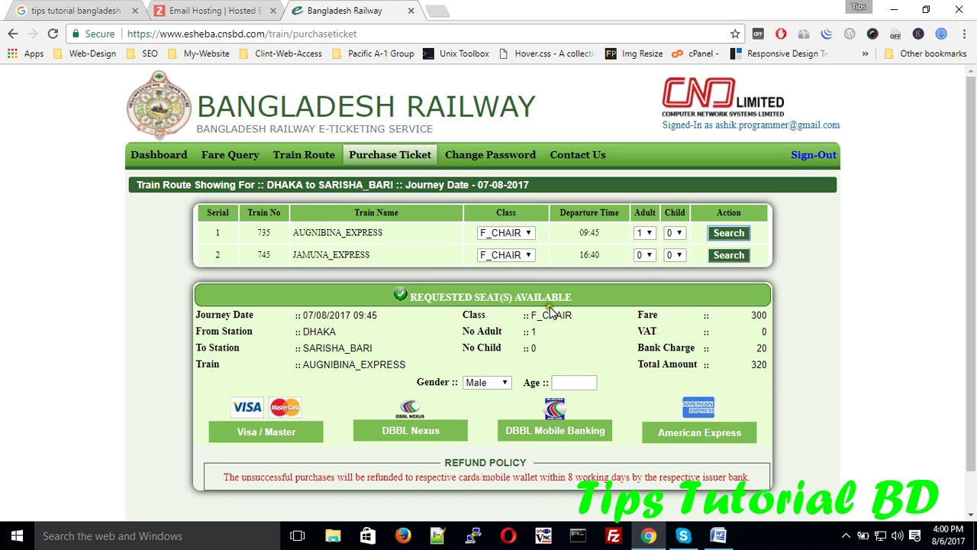
pyautogui.click(575, 382)
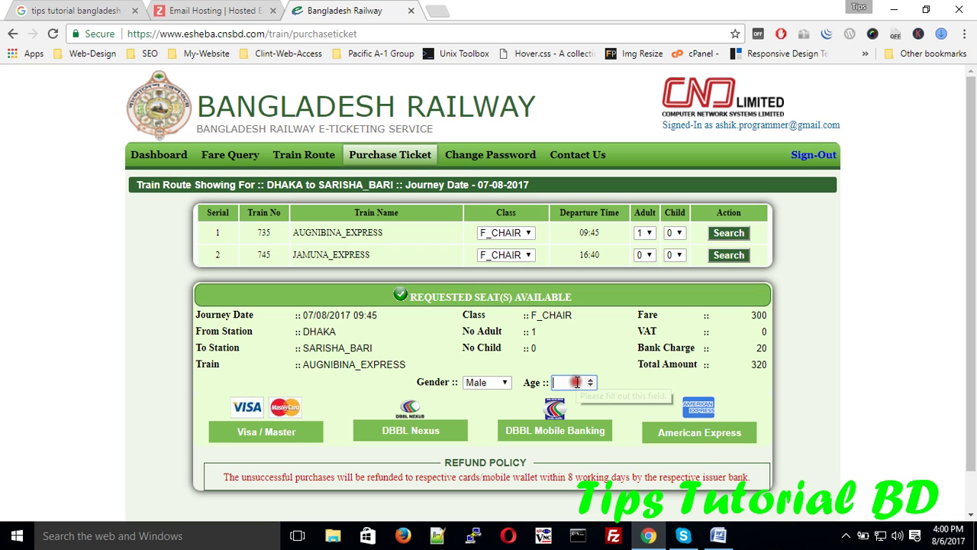
pyautogui.write('30')
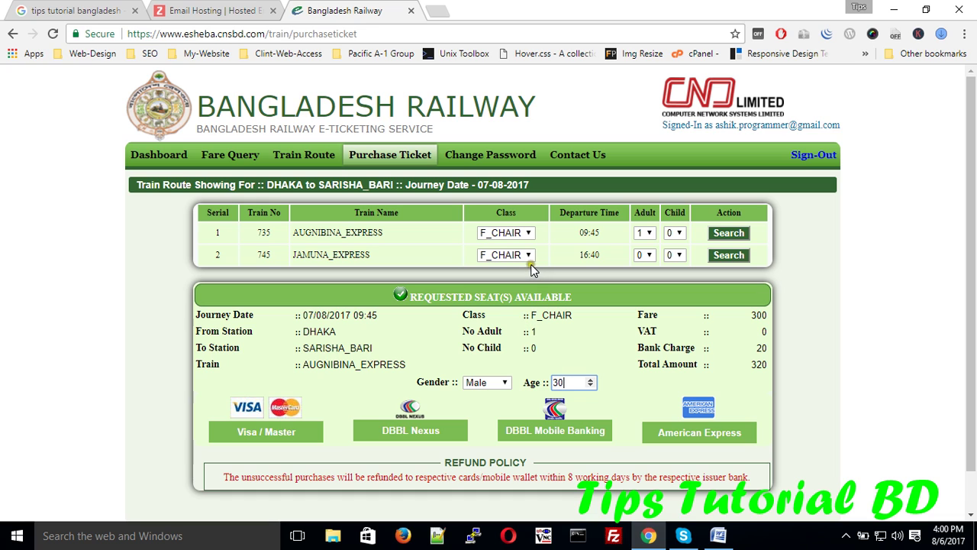
# Step: Change the AUGNIBINA_EXPRESS class to S_CHAIR, search its seats again and enter 30 as the passenger's age
pyautogui.click(519, 233)
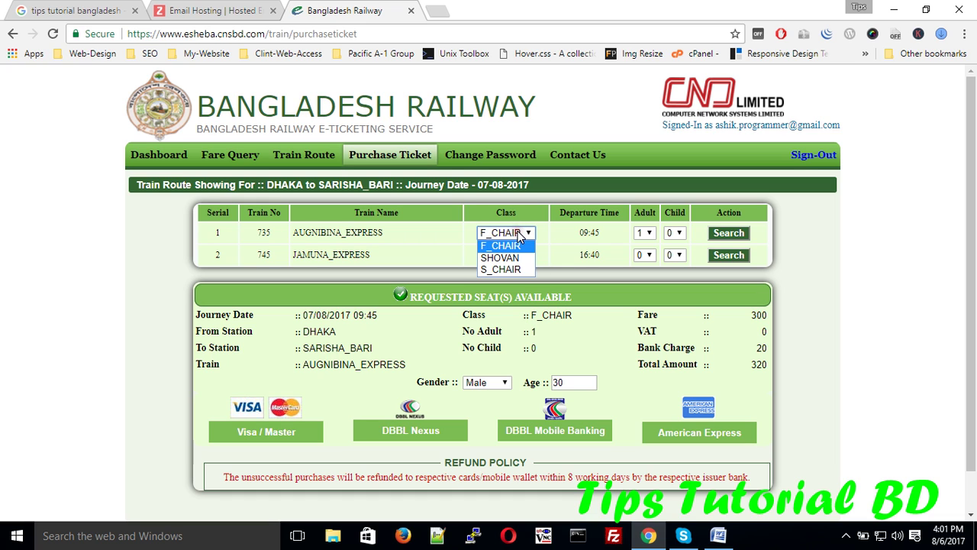
pyautogui.click(506, 270)
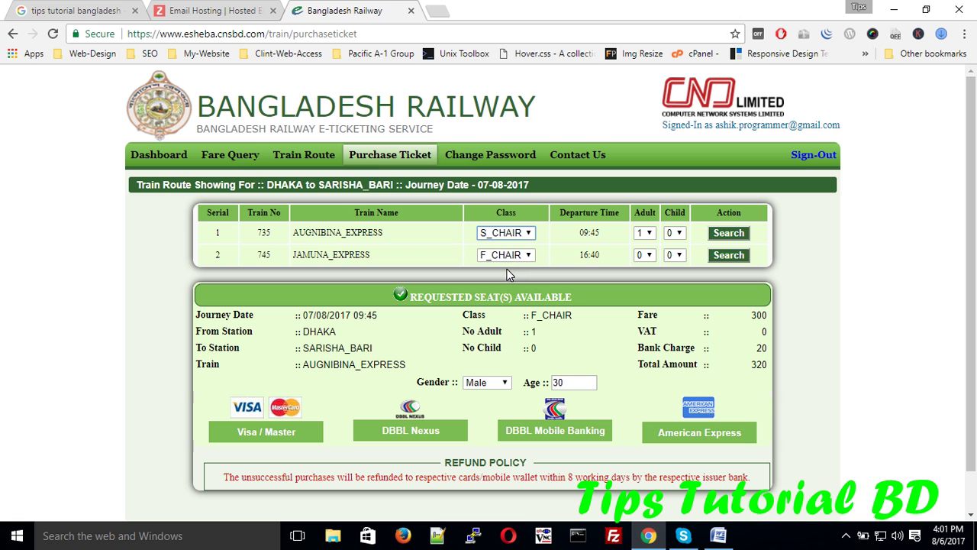
pyautogui.click(722, 233)
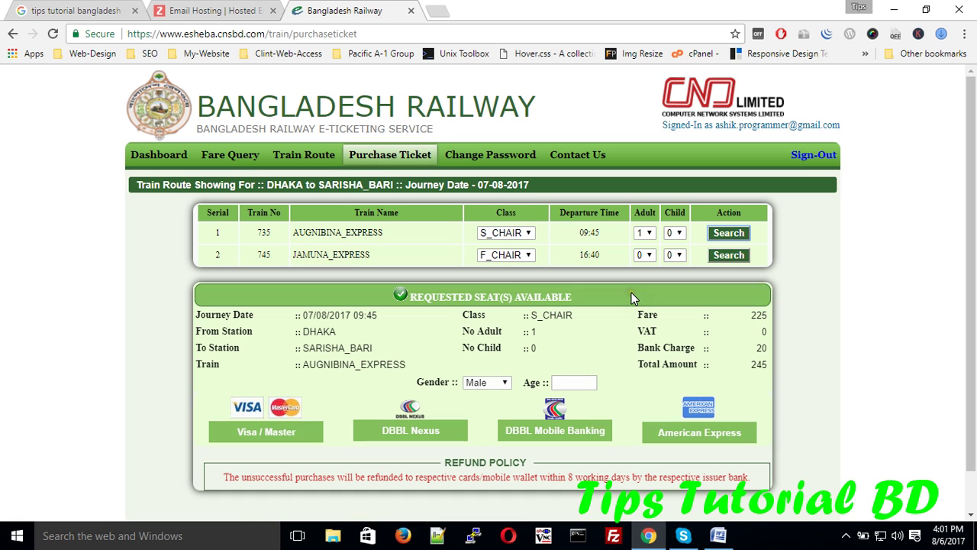
pyautogui.click(577, 386)
pyautogui.write('30')
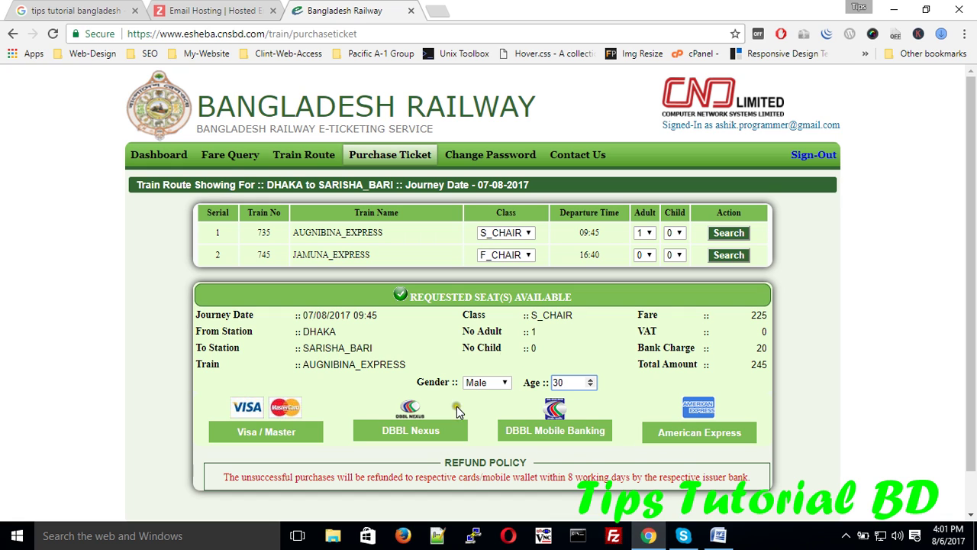
# Step: Choose DBBL Mobile Banking as the payment method and accept the warning and refund policy
pyautogui.click(560, 439)
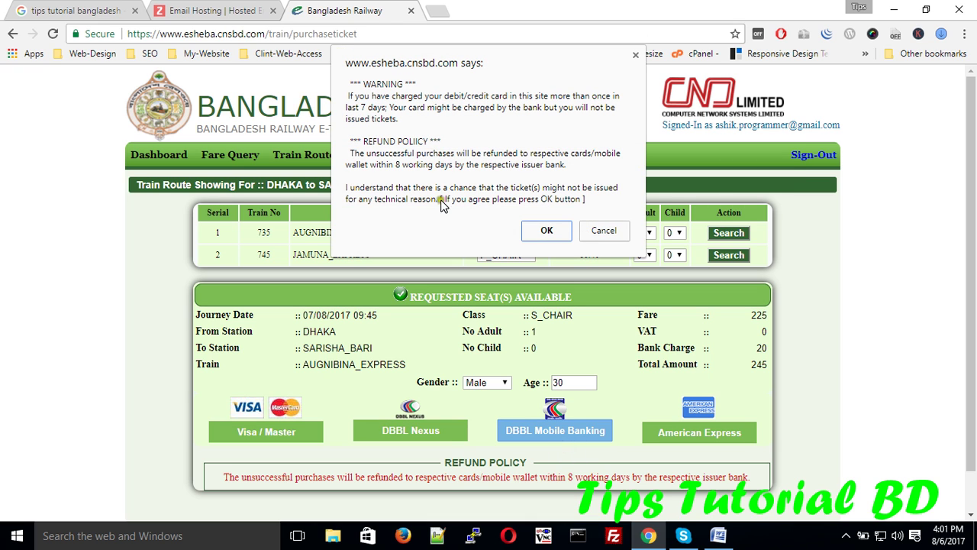
pyautogui.click(542, 231)
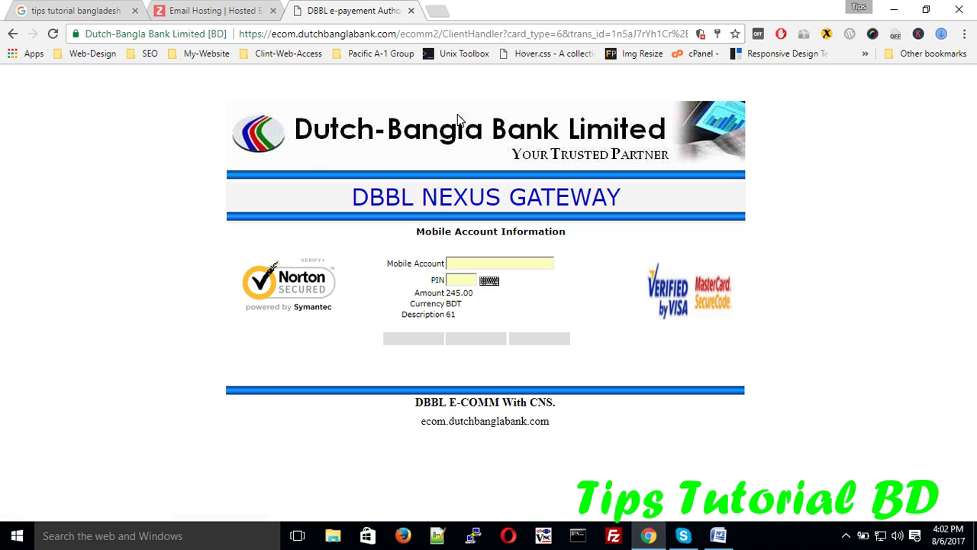
# Step: Examine the Mobile Account and PIN fields on the bank's payment form without filling them in
pyautogui.click(476, 263)
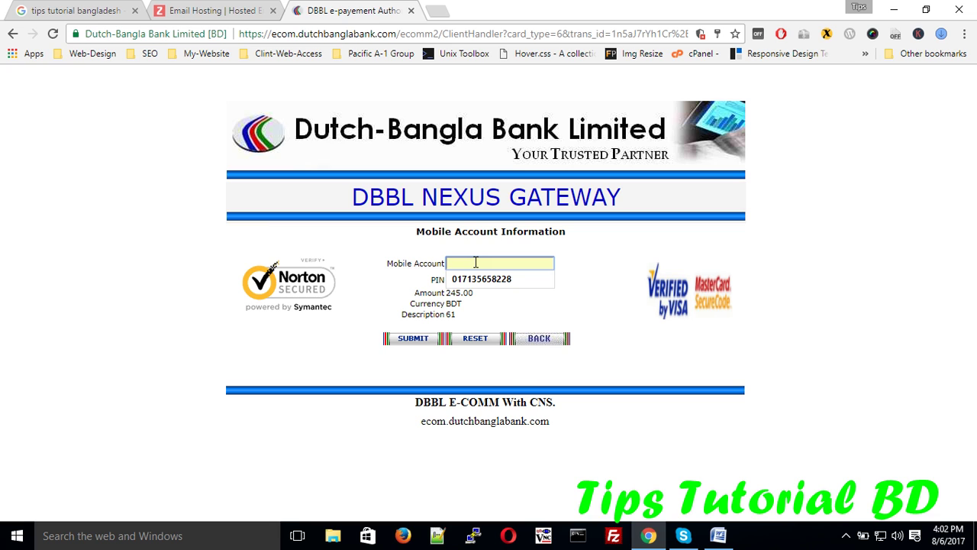
pyautogui.click(475, 262)
pyautogui.click(393, 247)
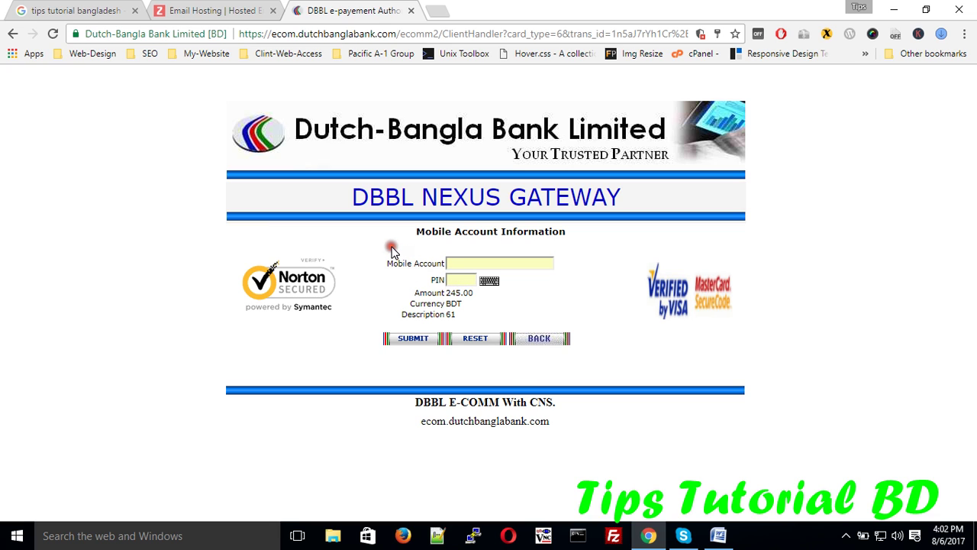
pyautogui.click(459, 283)
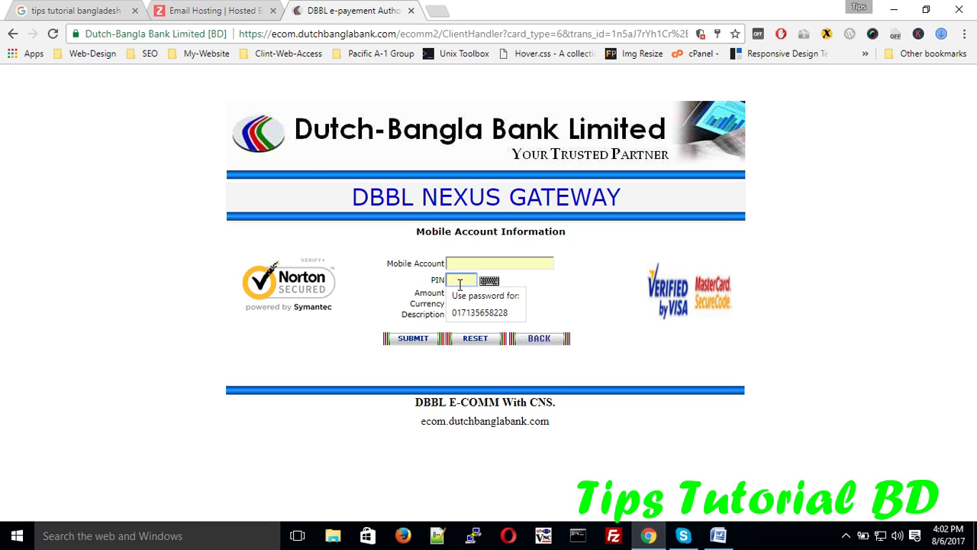
pyautogui.click(378, 289)
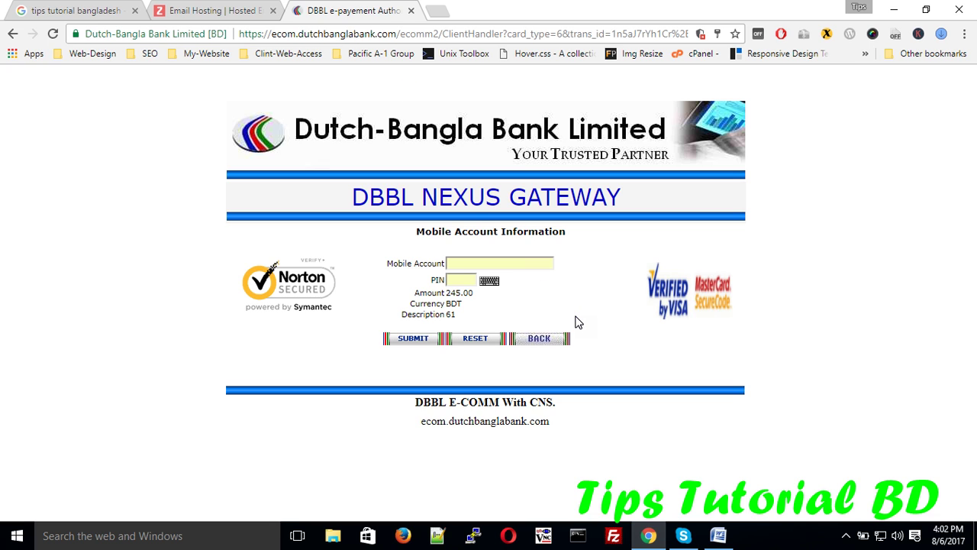
pyautogui.click(473, 265)
pyautogui.click(453, 279)
pyautogui.click(385, 257)
pyautogui.click(464, 261)
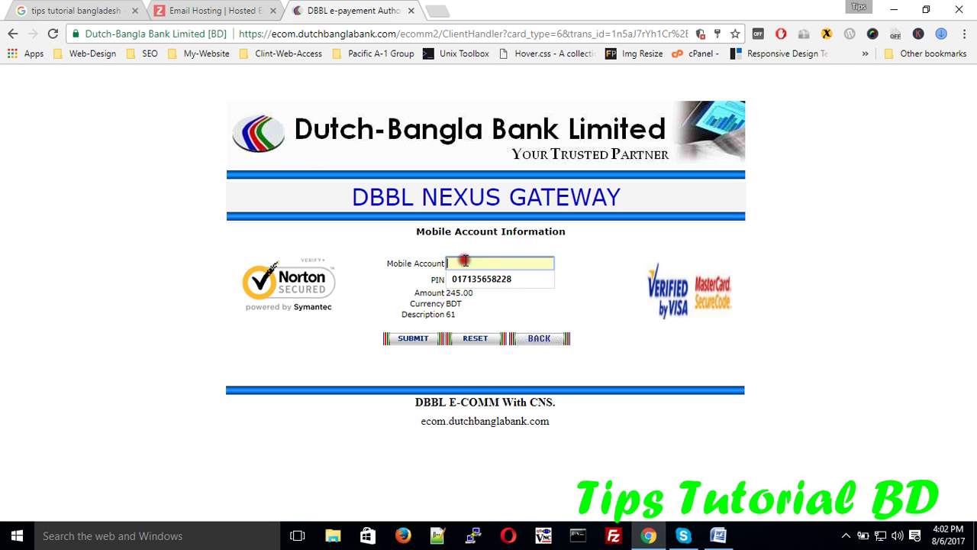
pyautogui.click(400, 277)
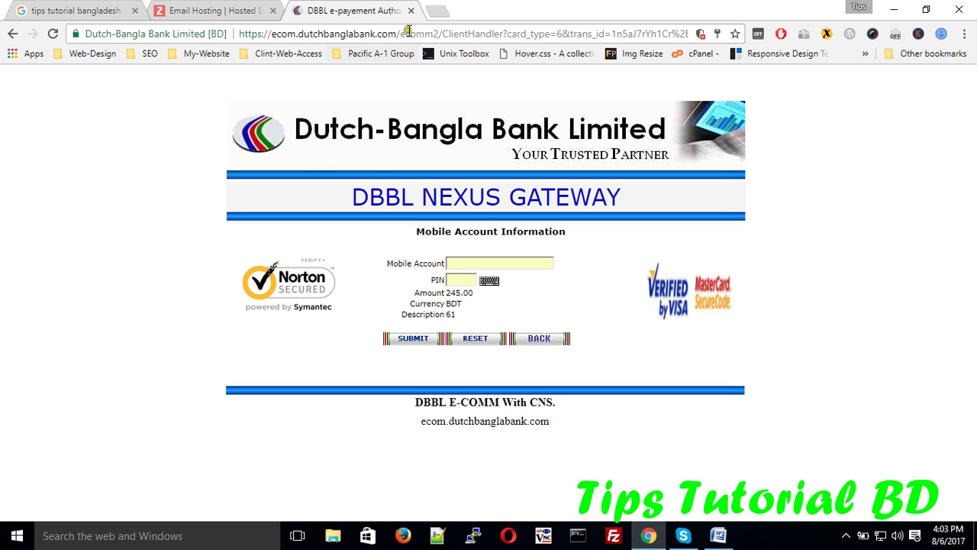
# Step: Open the Gmail inbox in a new browser tab and view the PDF attached to Bangladesh Railway's Purchased Ticket Information email
pyautogui.click(434, 11)
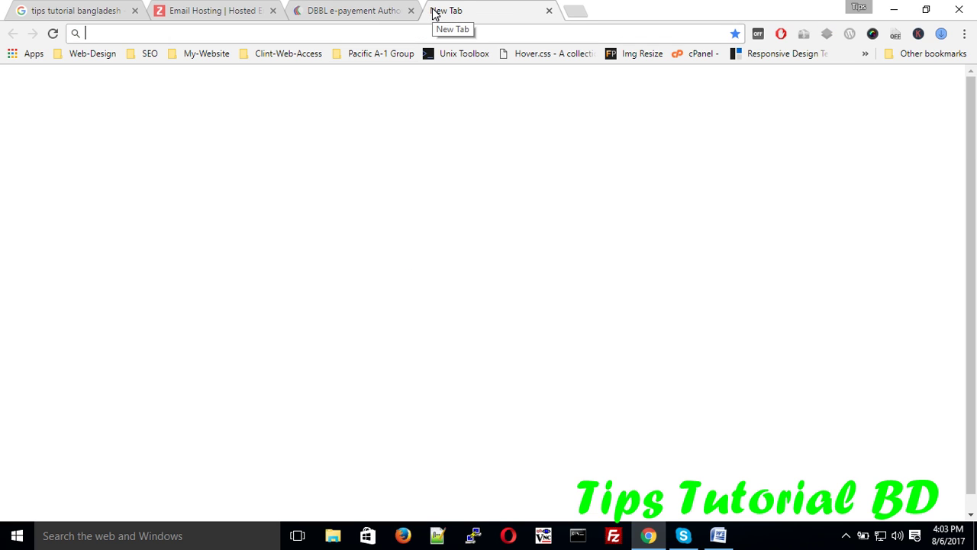
pyautogui.write('gmail.com')
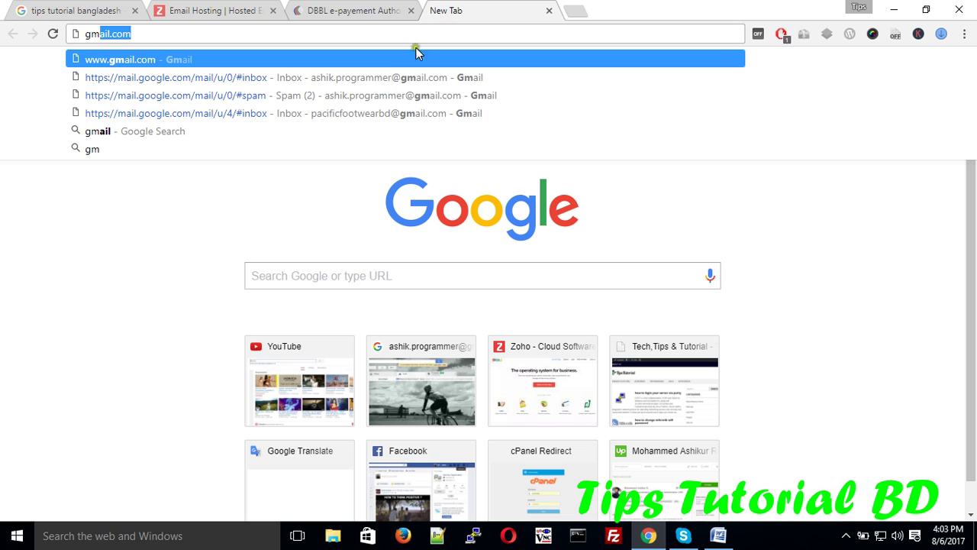
pyautogui.click(374, 77)
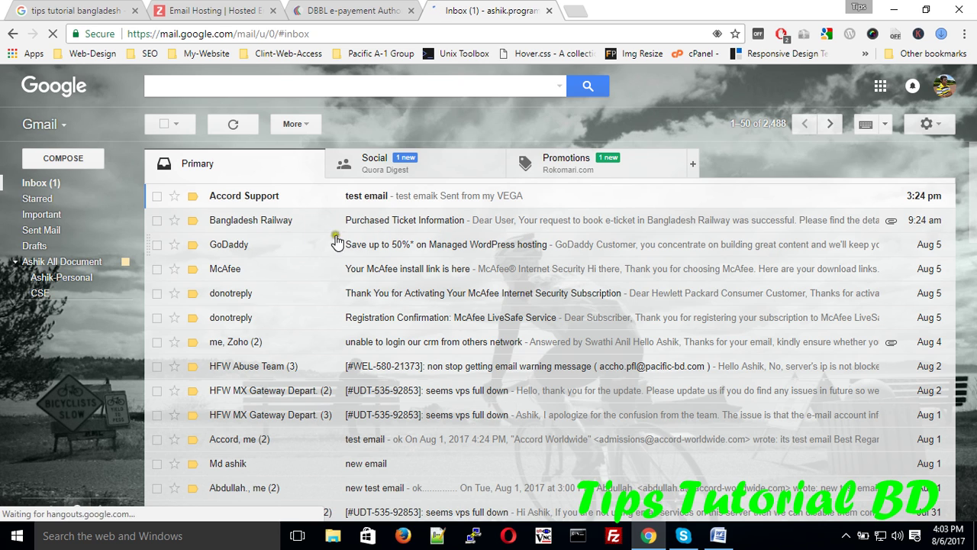
pyautogui.click(283, 223)
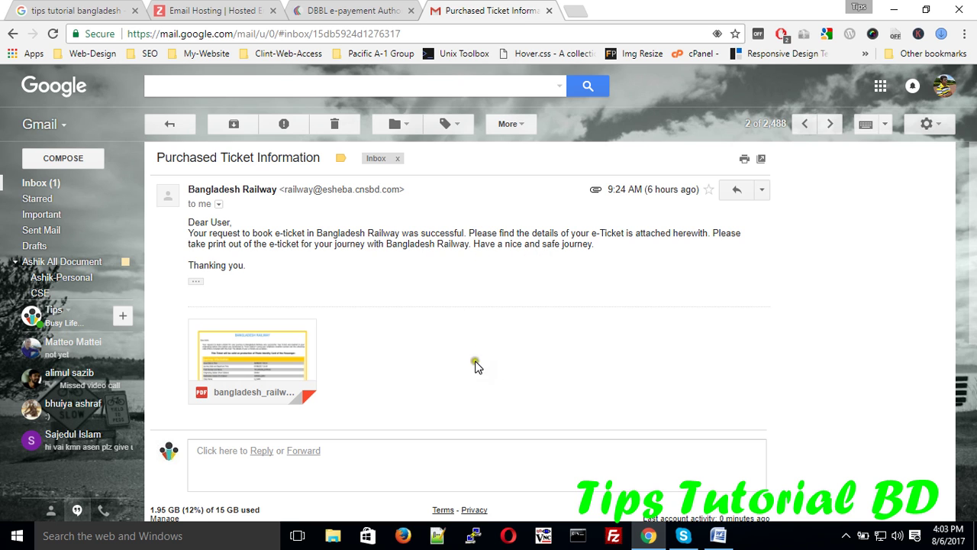
pyautogui.click(268, 355)
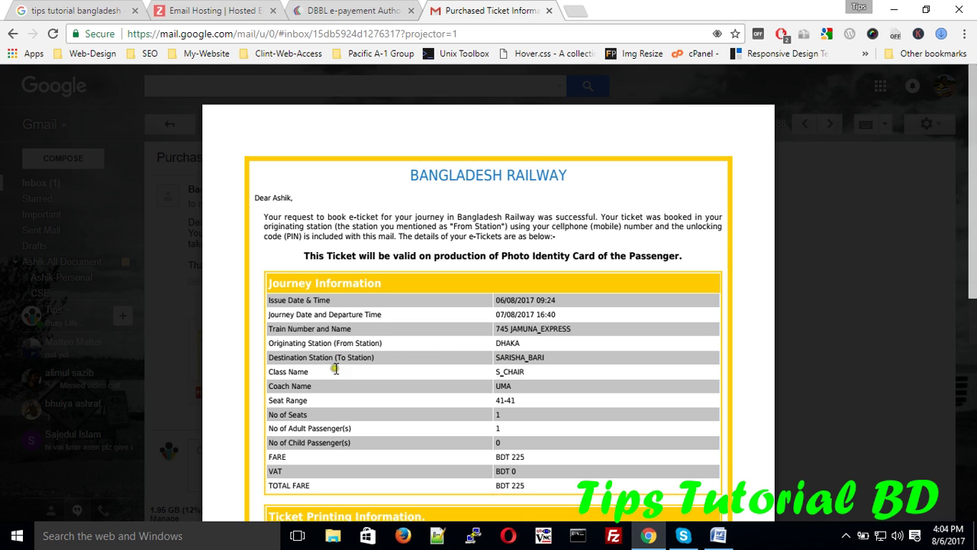
# Step: Review the journey and ticket printing information in the e-ticket PDF, checking back on the bank's payment page
pyautogui.scroll(-1, 501, 370)
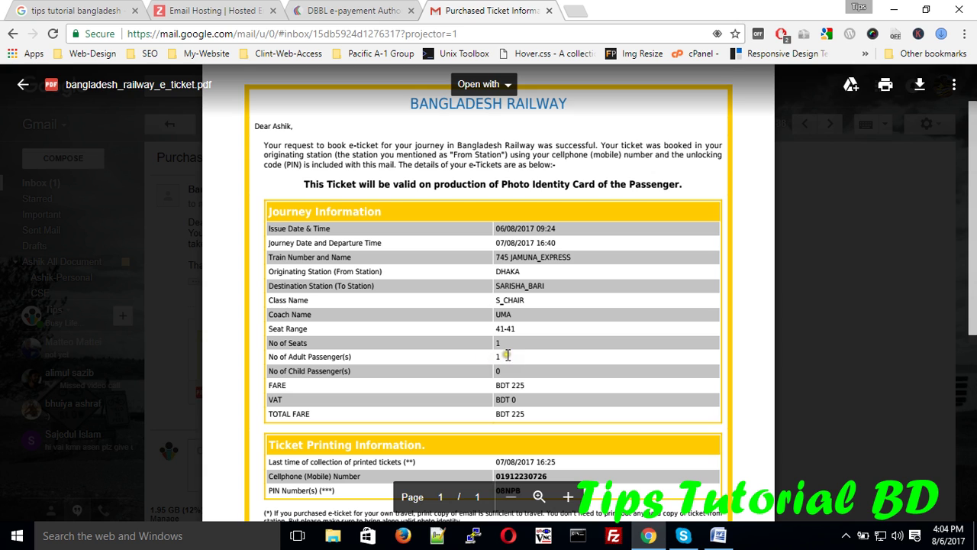
pyautogui.scroll(-1, 378, 352)
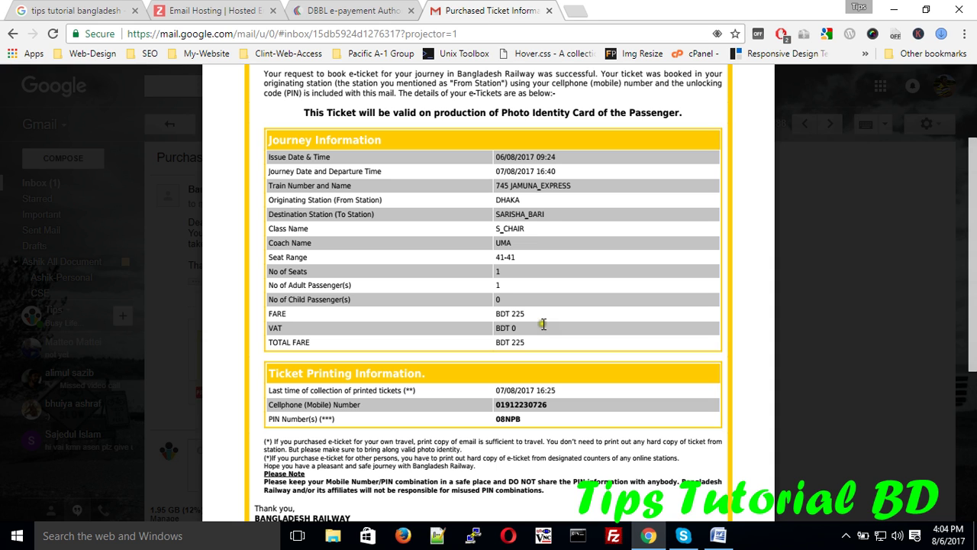
pyautogui.click(374, 8)
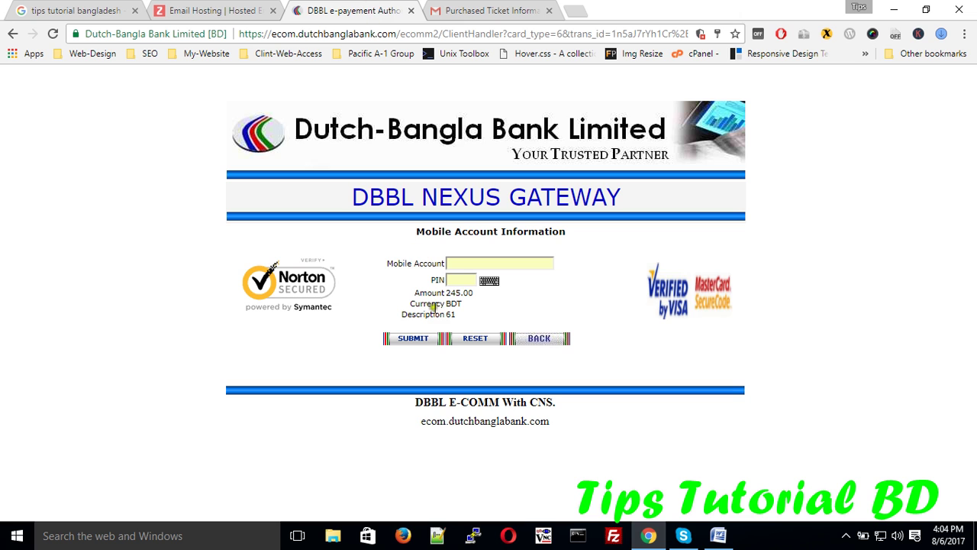
pyautogui.click(504, 10)
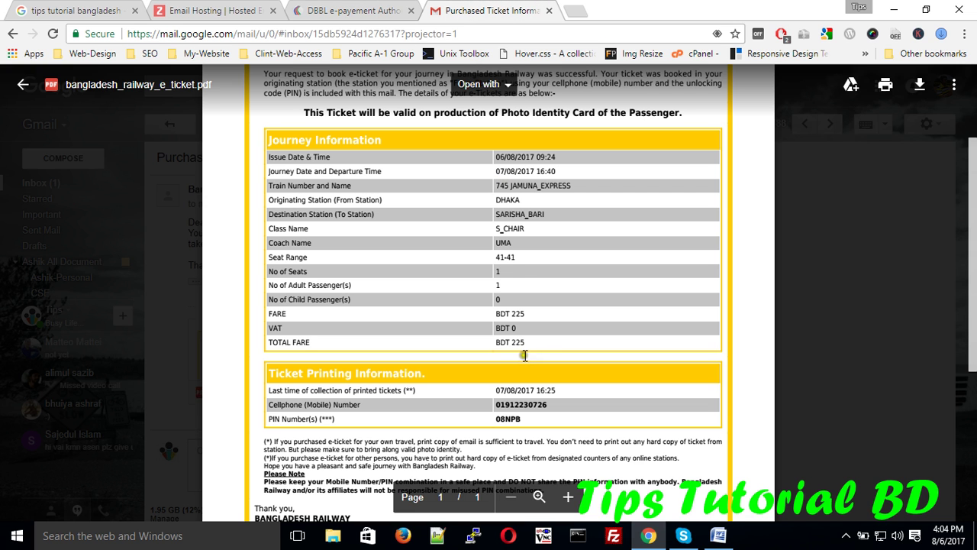
pyautogui.scroll(1, 484, 267)
pyautogui.scroll(2, 485, 267)
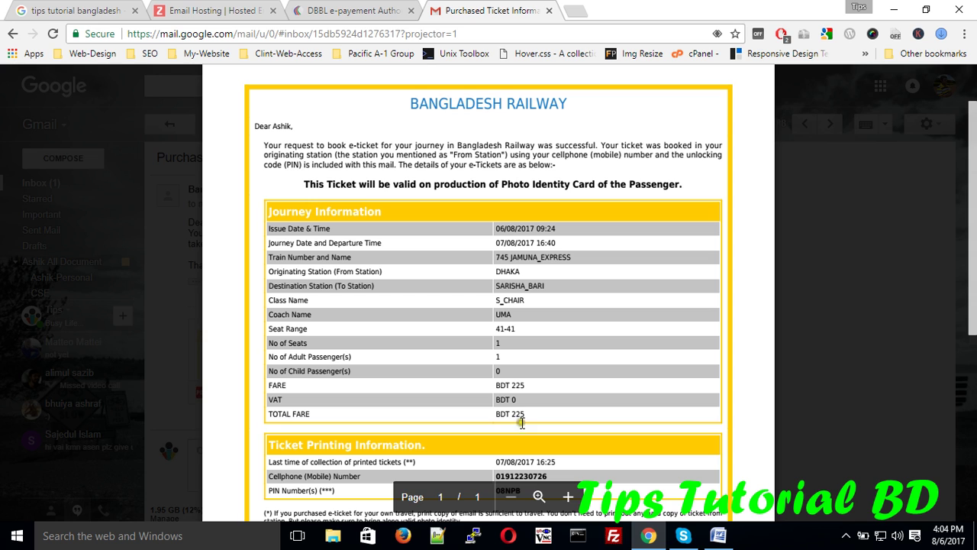
pyautogui.scroll(-3, 572, 403)
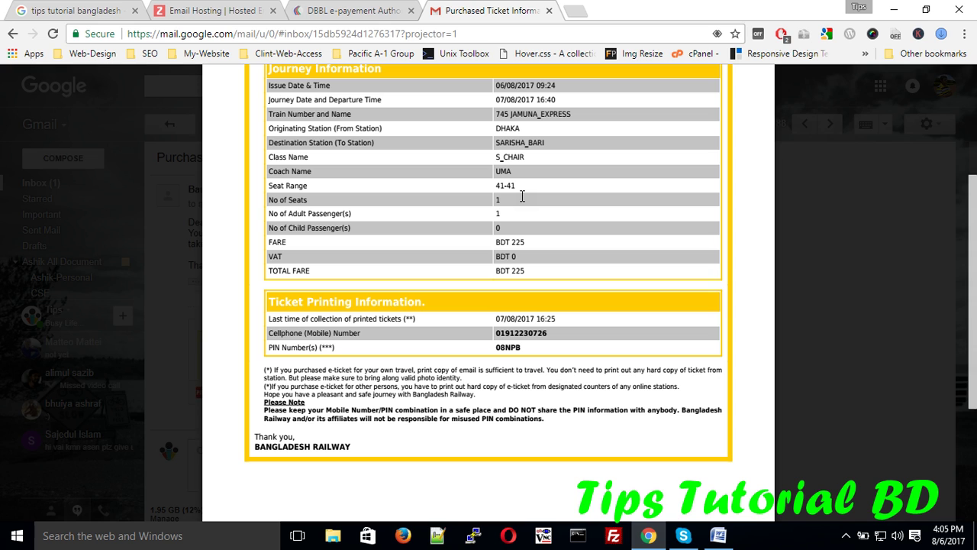
# Step: Highlight the note about travelling with a print copy of the email, and download the e-ticket PDF
pyautogui.moveTo(344, 441)
pyautogui.click(534, 370)
pyautogui.moveTo(535, 370); pyautogui.dragTo(273, 369)
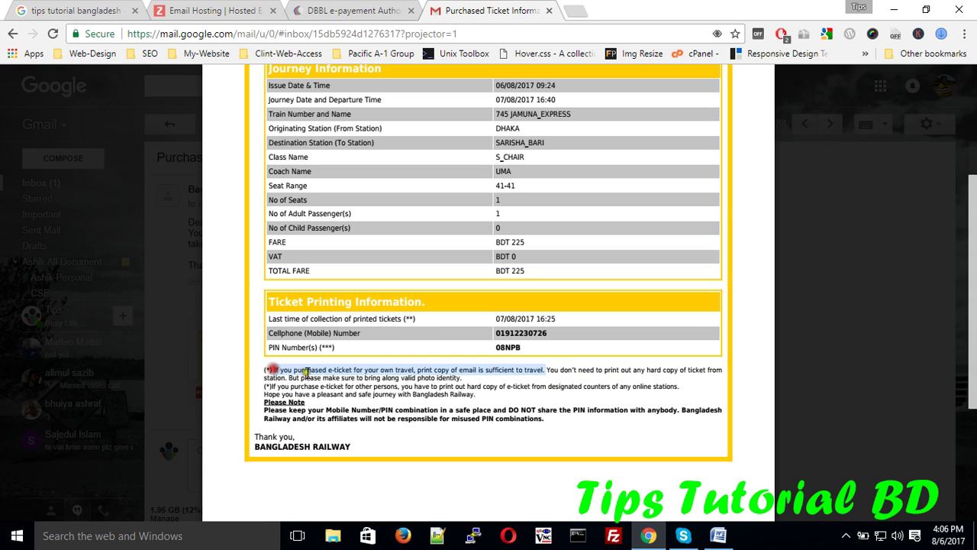
pyautogui.click(473, 386)
pyautogui.moveTo(687, 283)
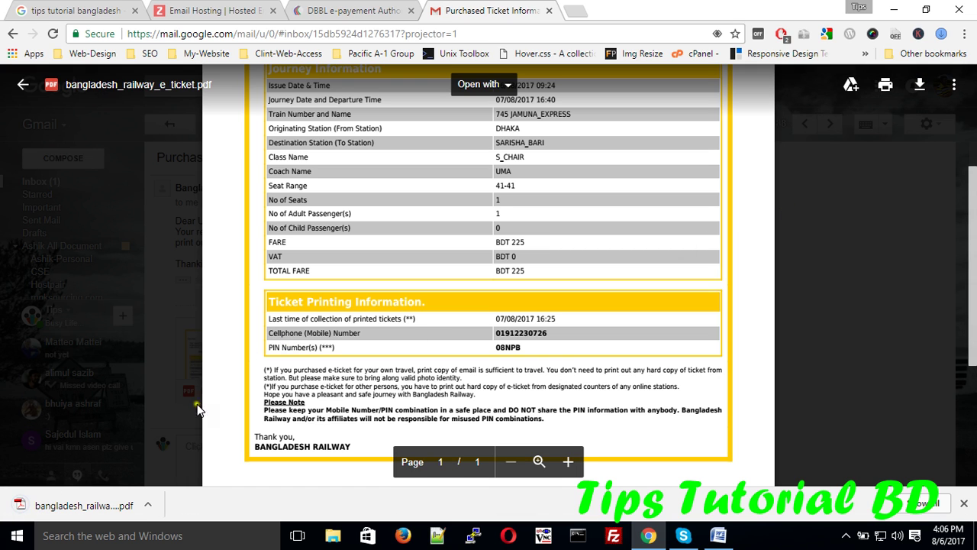
# Step: View the newly downloaded e-ticket in the browser, and open bangladesh_railway_e_ticket.pdf from the Downloads folder in Adobe Reader
pyautogui.click(59, 507)
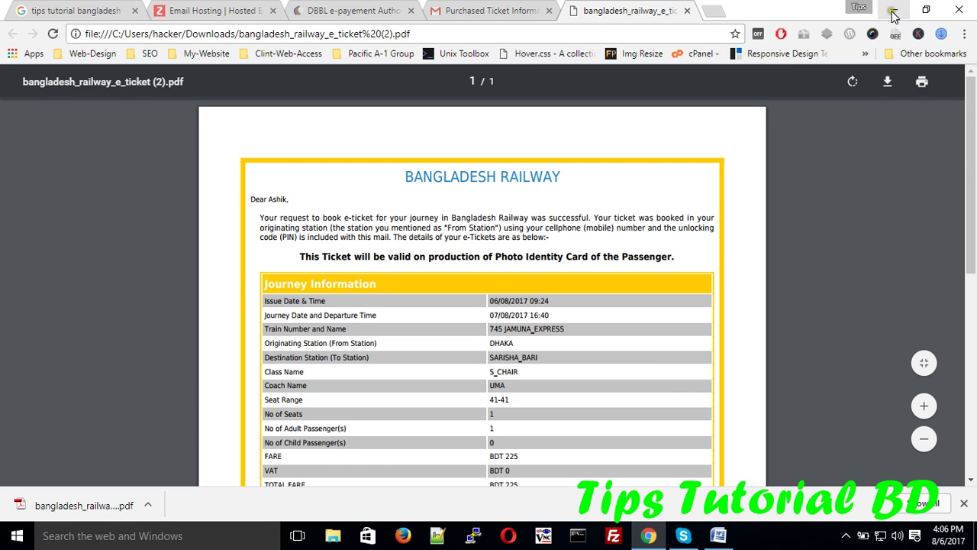
pyautogui.click(894, 12)
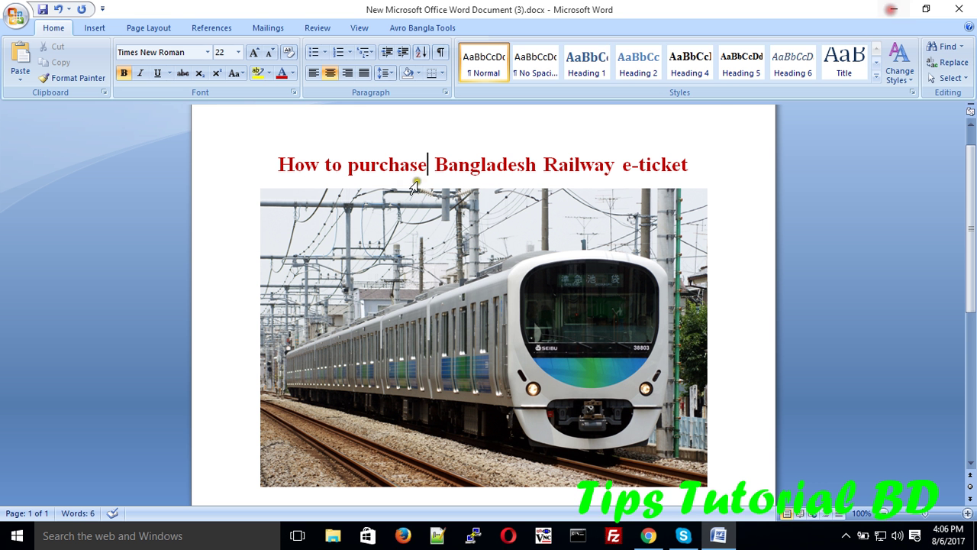
pyautogui.click(890, 9)
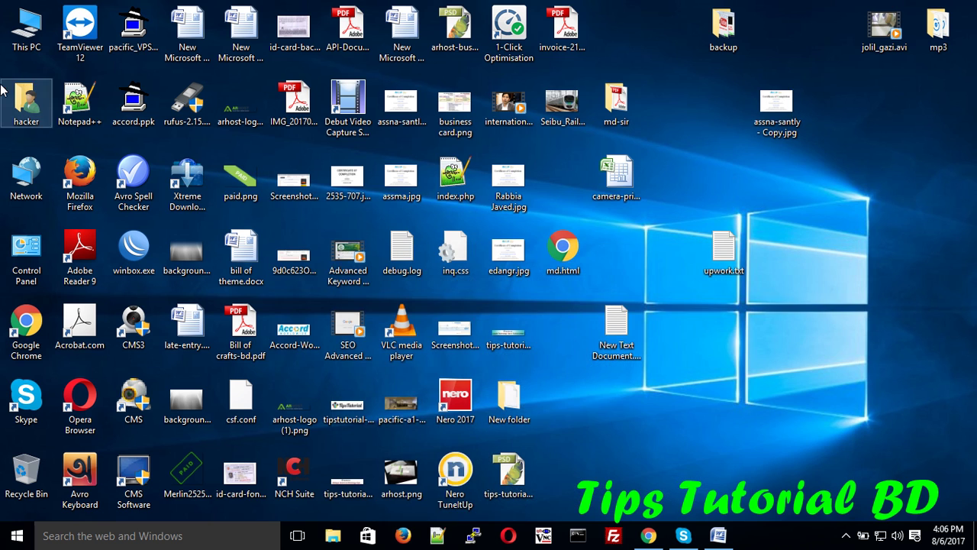
pyautogui.doubleClick(26, 101)
pyautogui.doubleClick(403, 176)
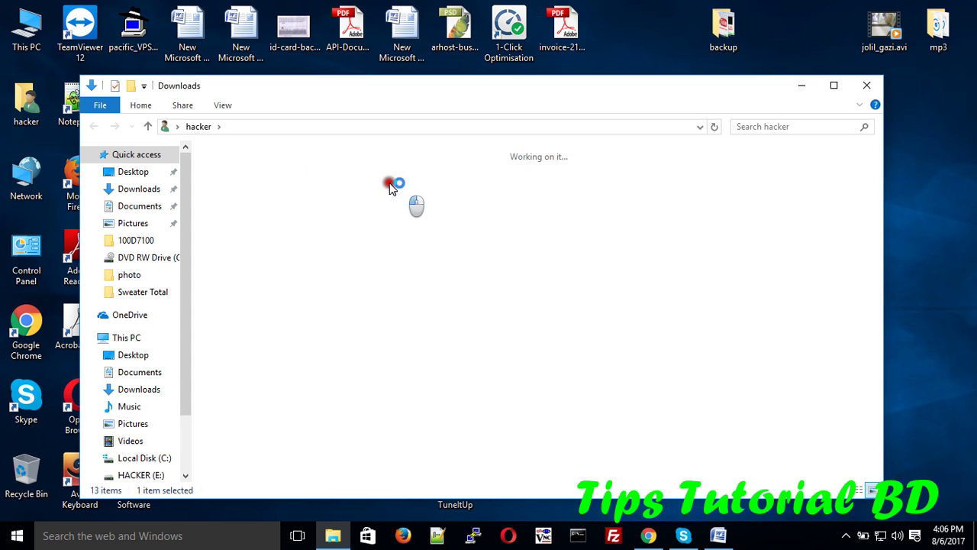
pyautogui.doubleClick(313, 420)
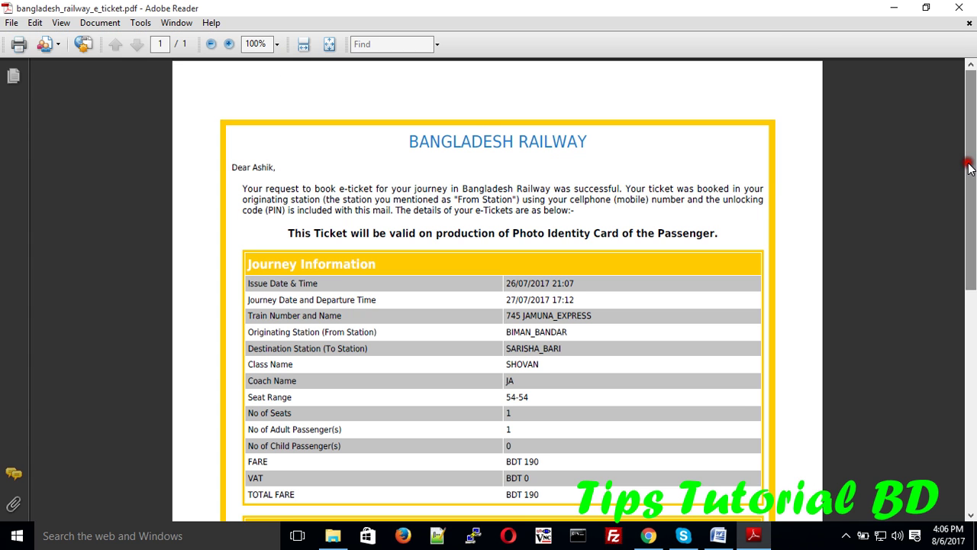
# Step: Enlarge the PDF to 150%, highlight the note about travelling with a print copy of the email, and close the PDF and Downloads folder
pyautogui.scroll(-5, 600, 243)
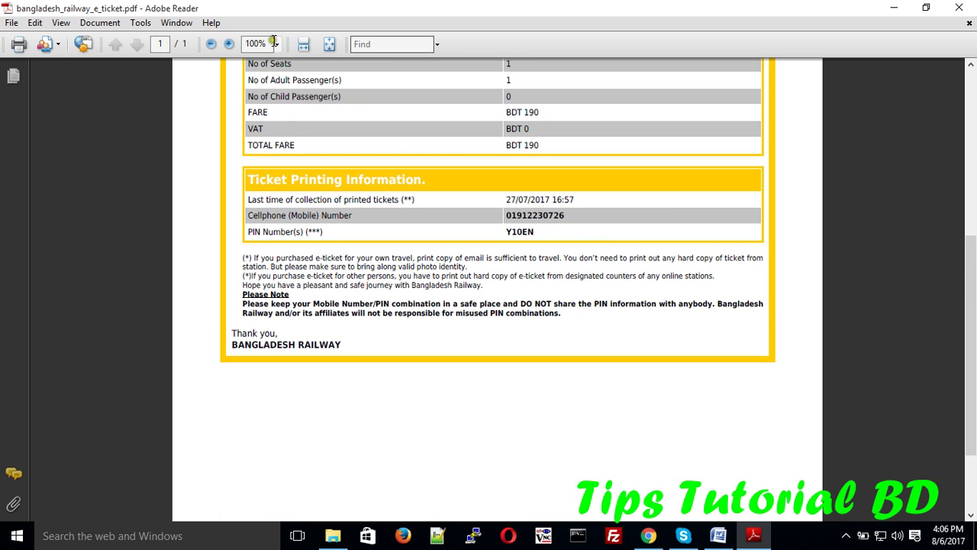
pyautogui.click(277, 44)
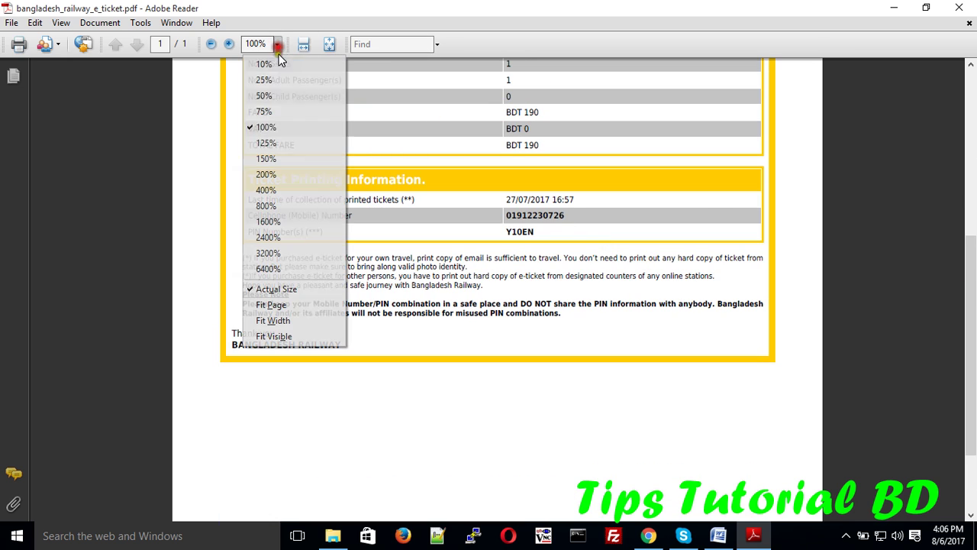
pyautogui.click(277, 156)
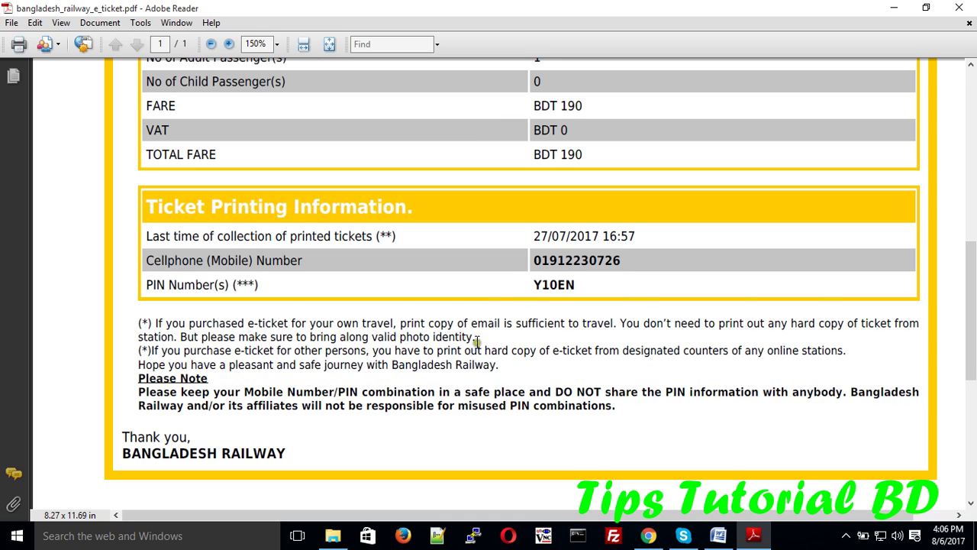
pyautogui.moveTo(615, 324); pyautogui.dragTo(195, 323)
pyautogui.click(205, 365)
pyautogui.click(959, 8)
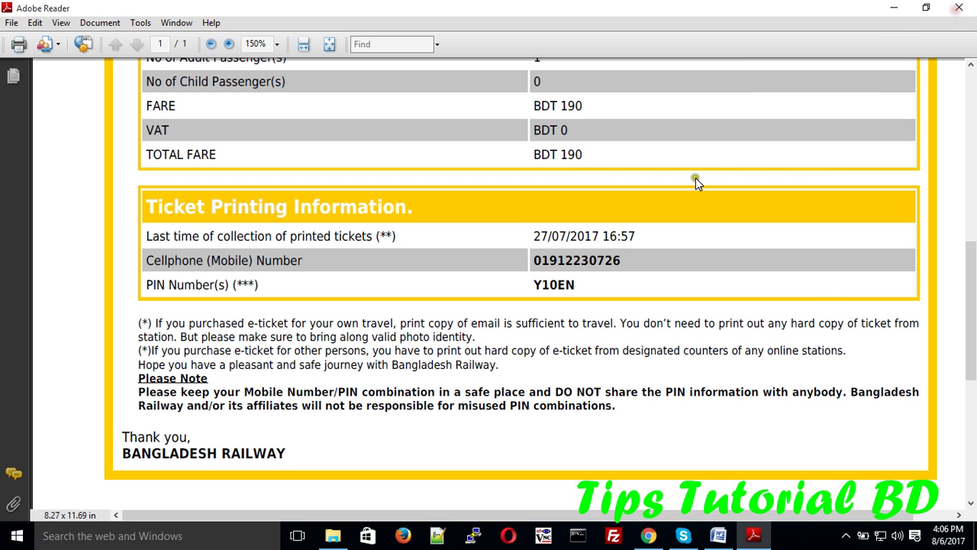
pyautogui.click(867, 85)
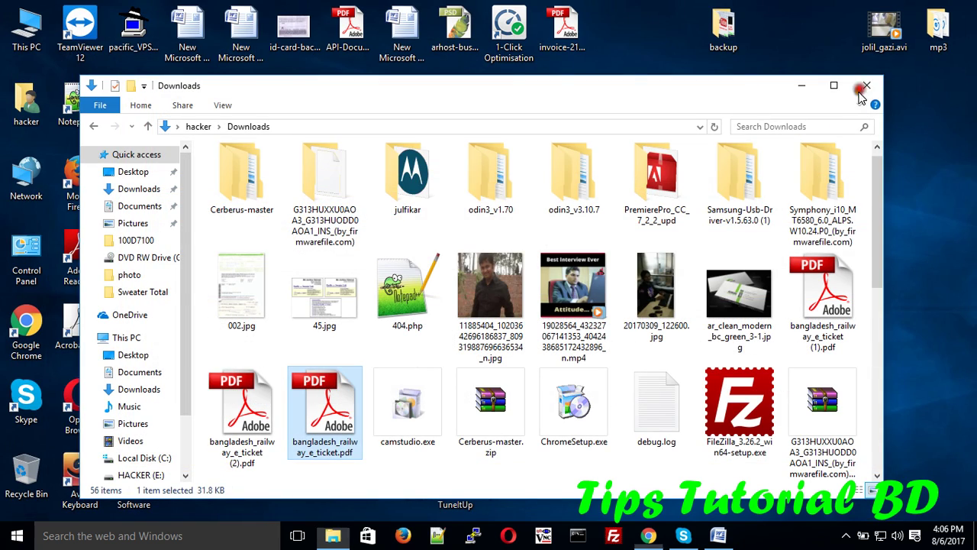
pyautogui.rightClick(676, 80)
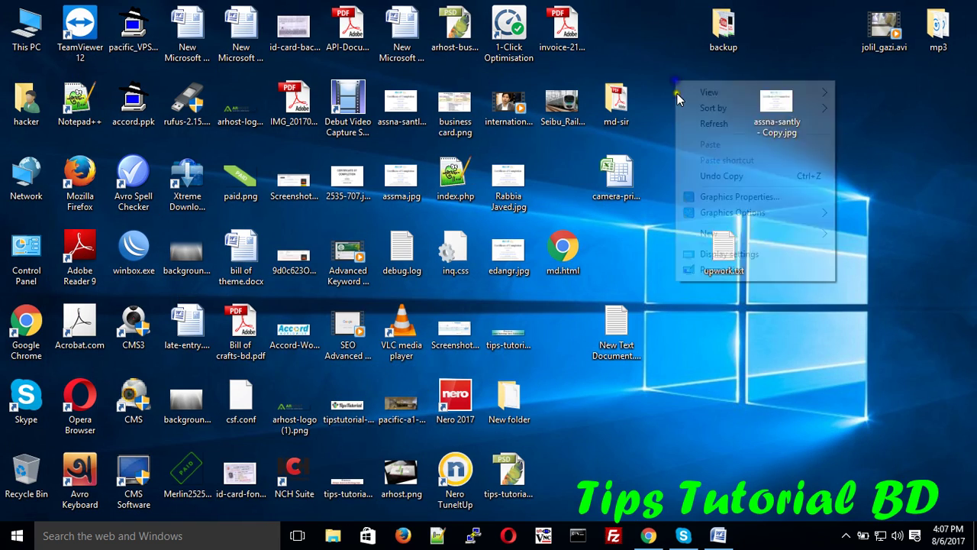
pyautogui.click(689, 123)
pyautogui.rightClick(687, 104)
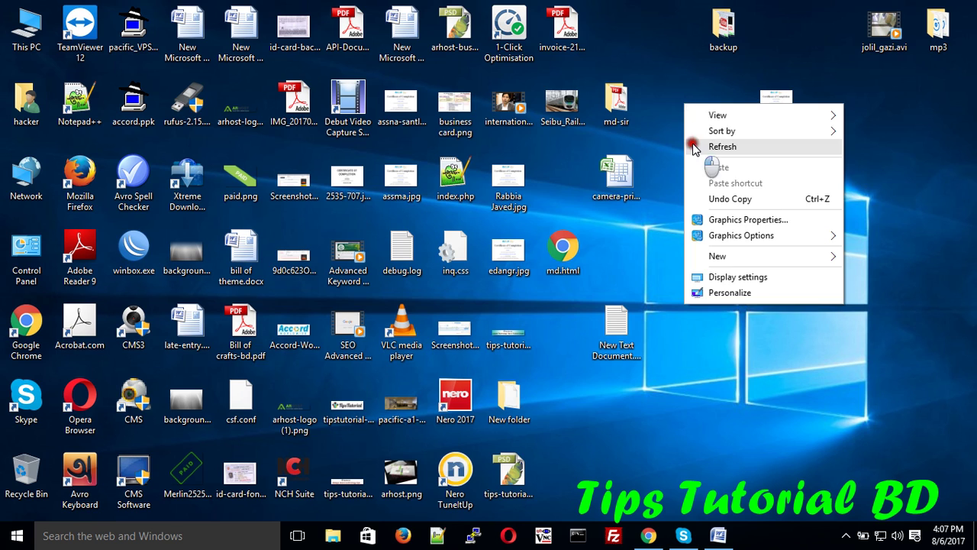
pyautogui.click(691, 144)
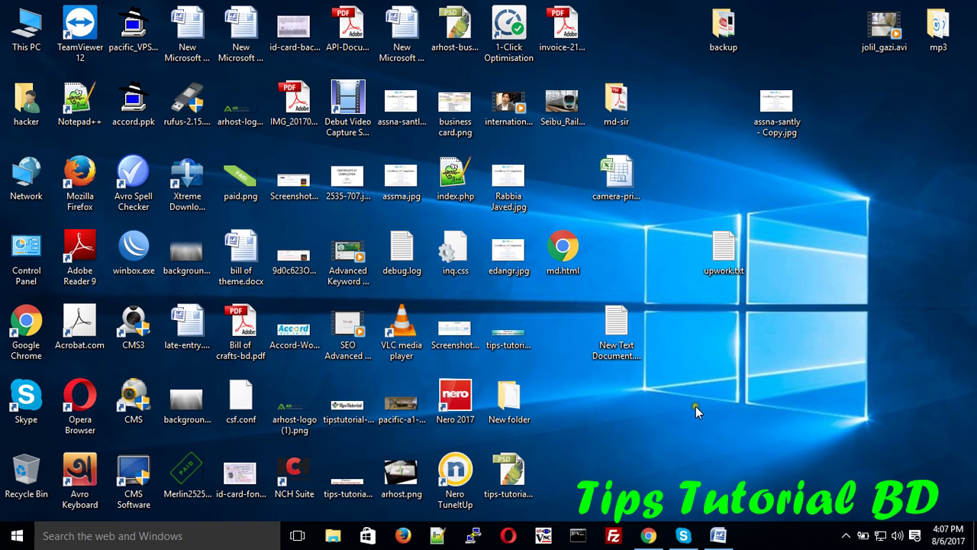
pyautogui.click(649, 535)
pyautogui.click(347, 10)
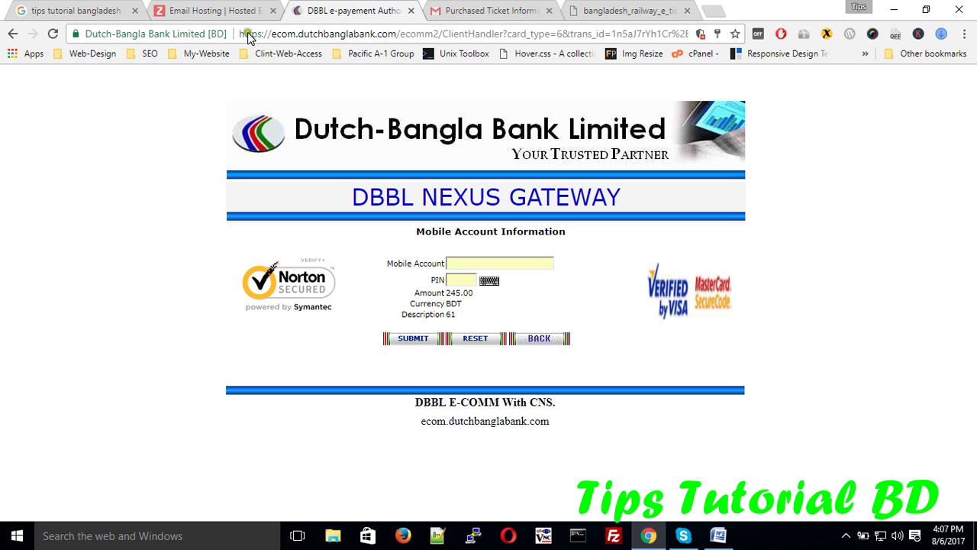
pyautogui.click(510, 7)
pyautogui.click(229, 33)
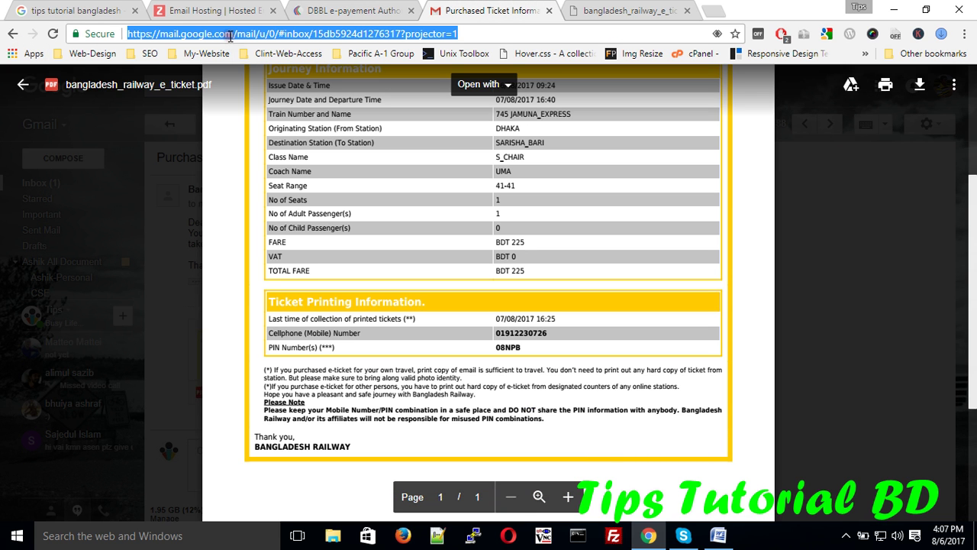
pyautogui.write('es')
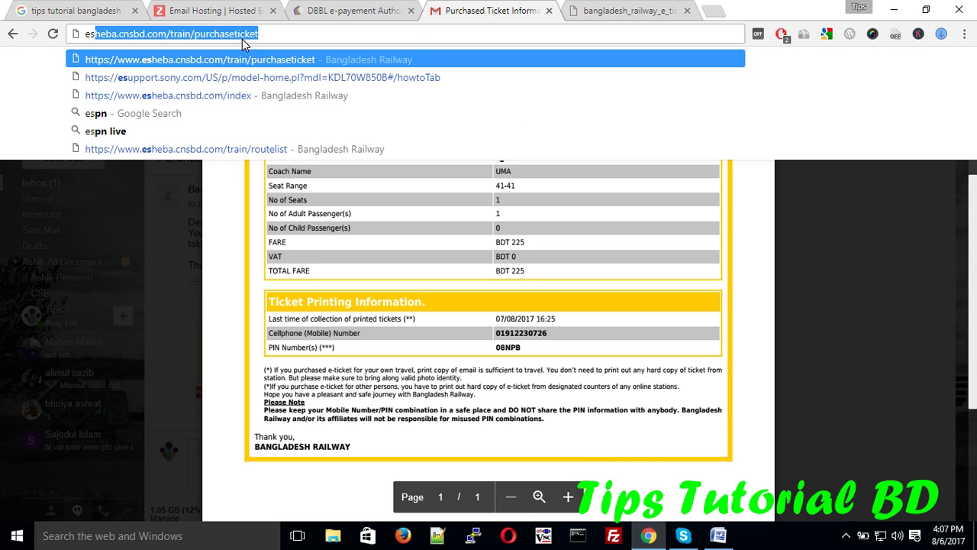
pyautogui.click(238, 59)
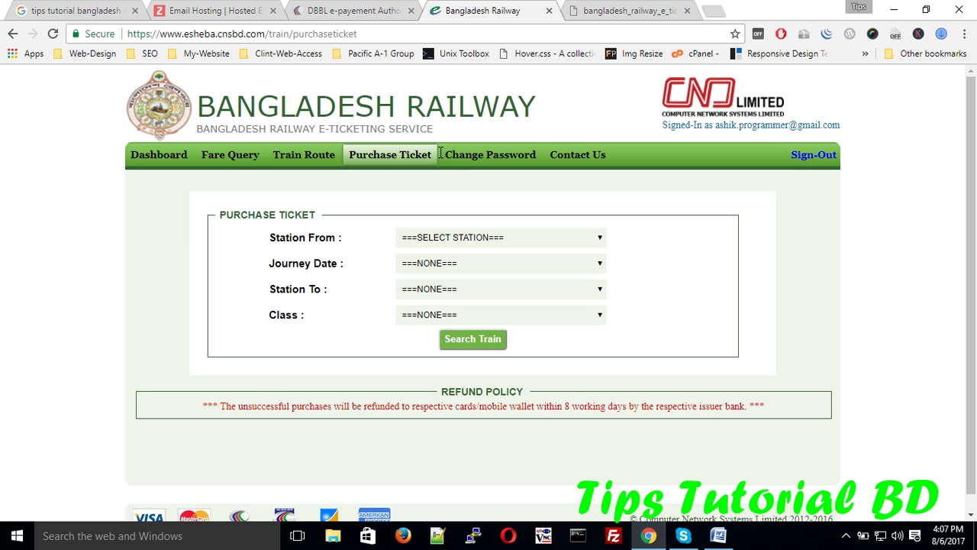
# Step: Choose DHAKA as the departure station and 06-08-2017 as the journey date in the ticket purchase form
pyautogui.click(443, 241)
pyautogui.click(458, 254)
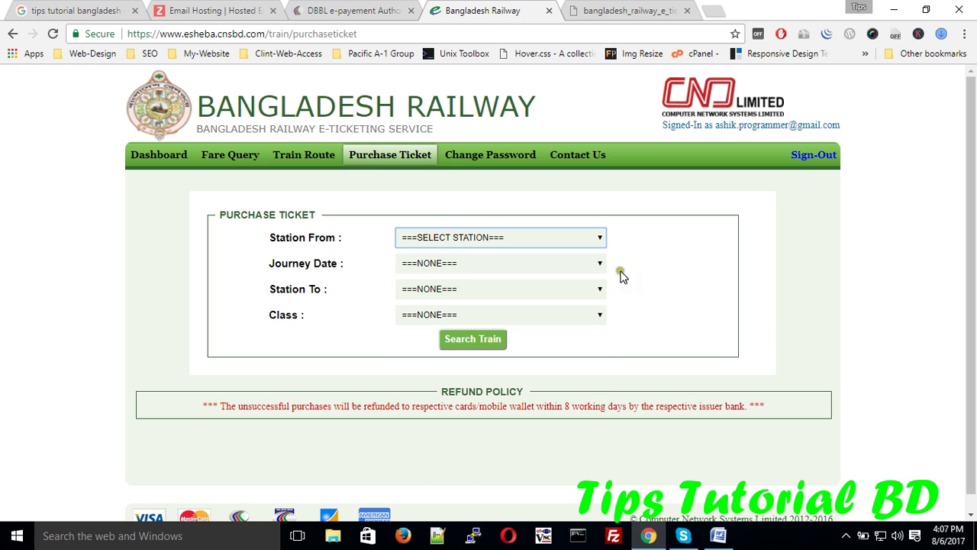
pyautogui.click(566, 239)
pyautogui.press('d')
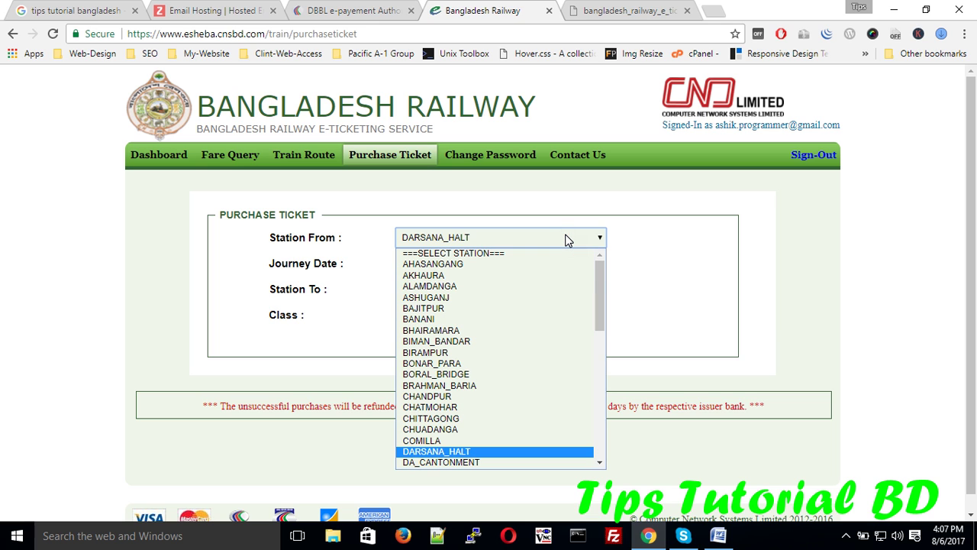
pyautogui.moveTo(598, 293); pyautogui.dragTo(593, 343)
pyautogui.click(452, 352)
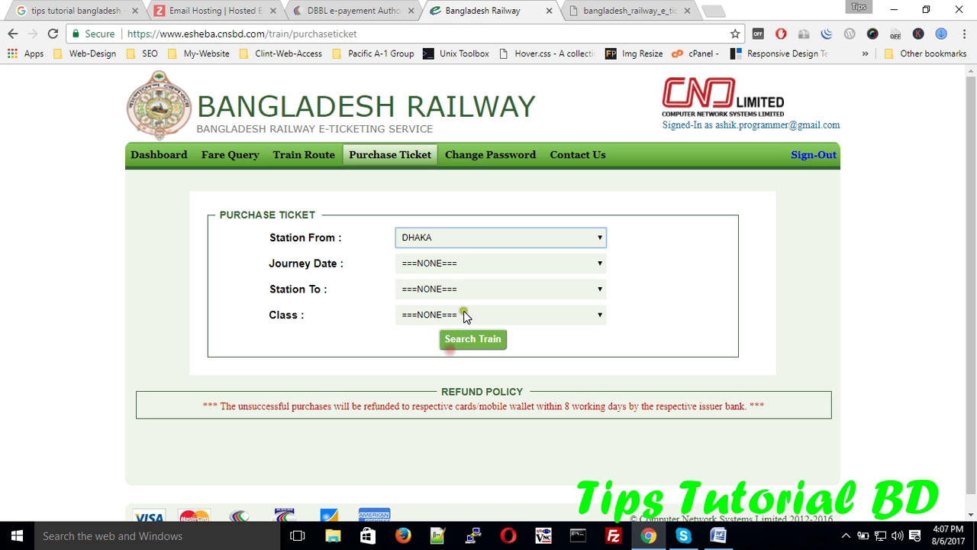
pyautogui.click(476, 266)
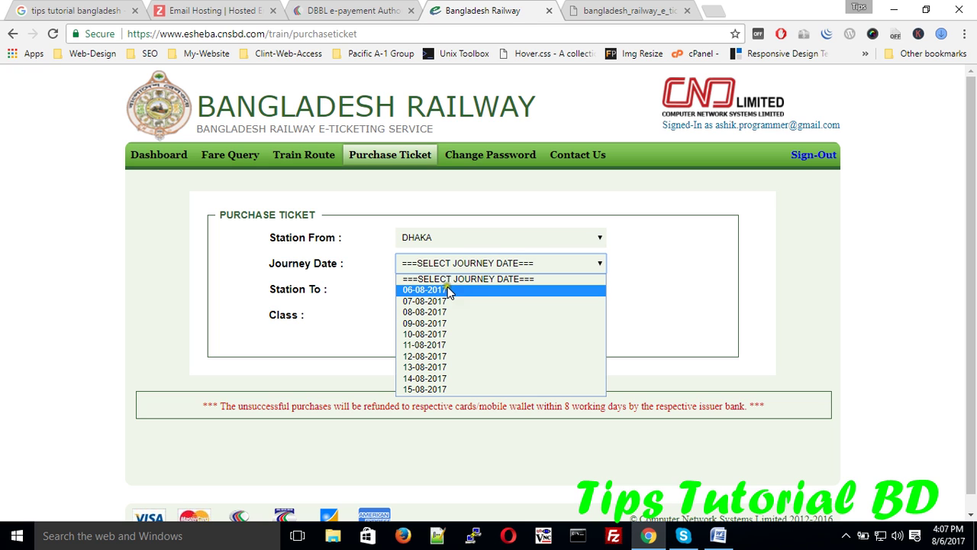
pyautogui.click(447, 290)
# Step: Choose SARISHA_BARI as the destination station and search for trains
pyautogui.click(465, 290)
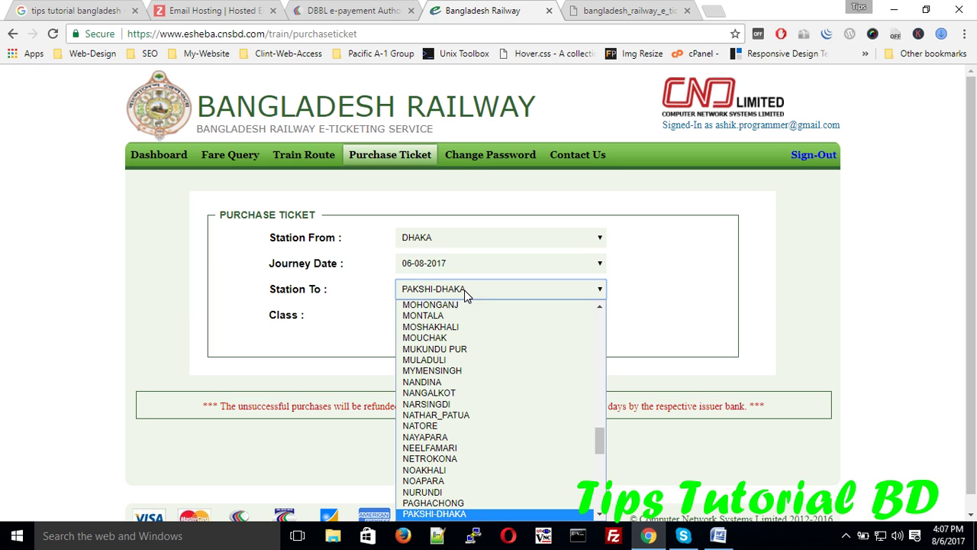
pyautogui.press('s')
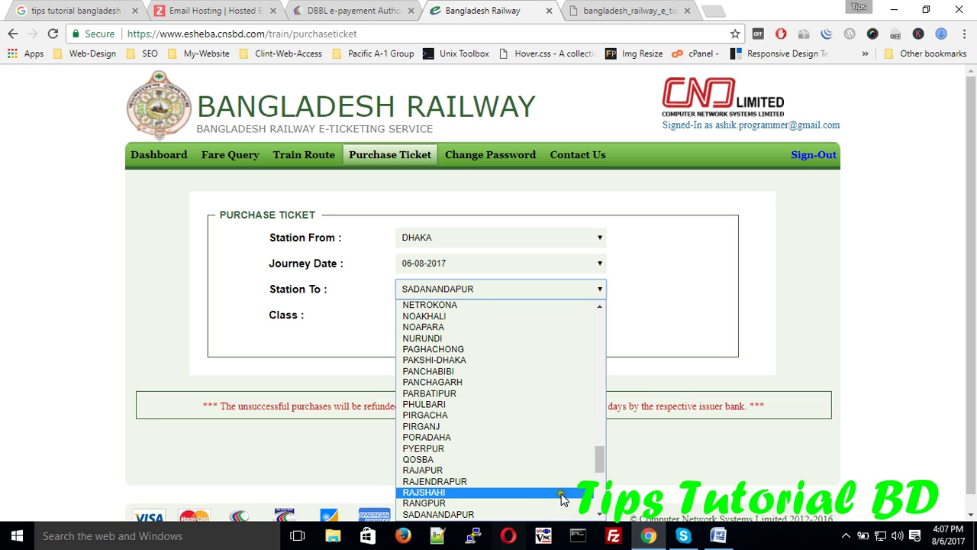
pyautogui.click(599, 514)
pyautogui.click(600, 516)
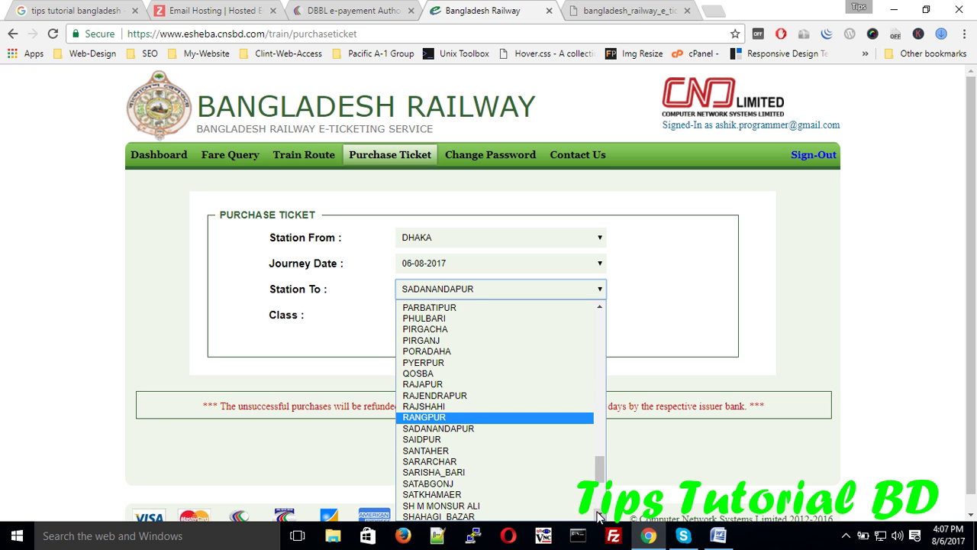
pyautogui.click(600, 517)
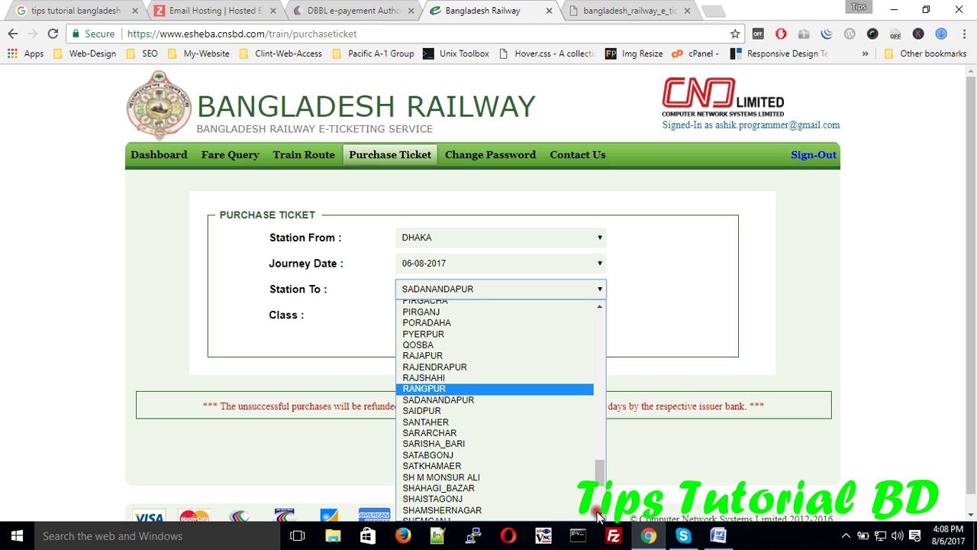
pyautogui.click(463, 444)
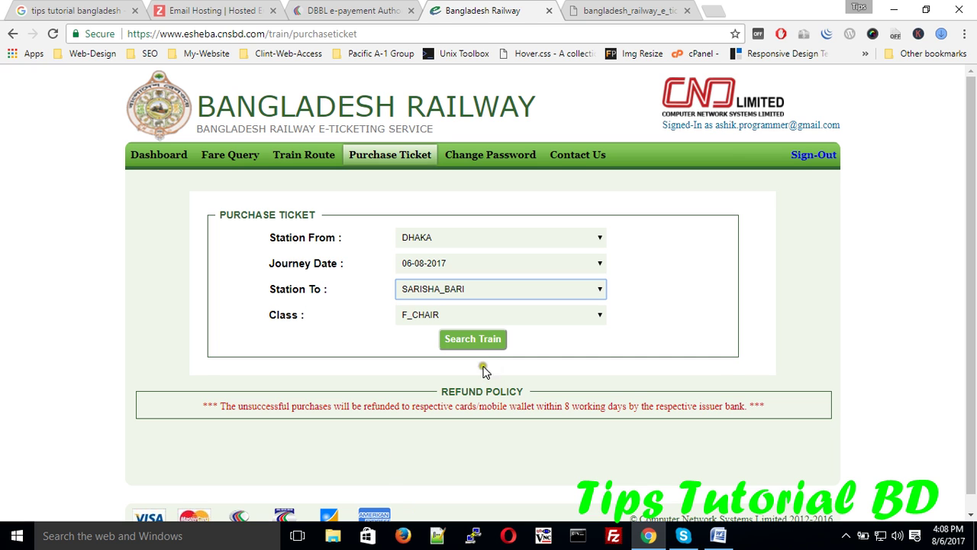
pyautogui.click(480, 343)
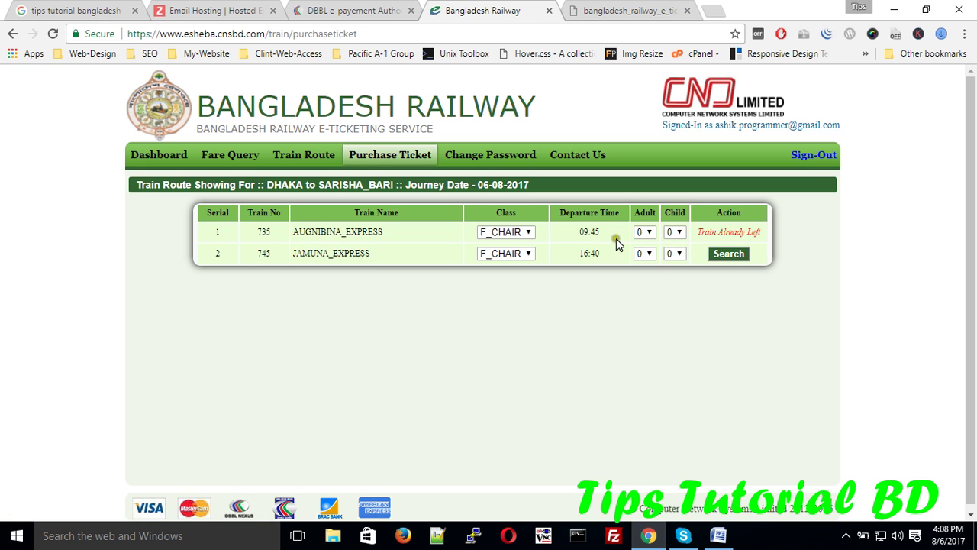
# Step: Set one adult passenger for the JAMUNA_EXPRESS in F_CHAIR class and search for seats
pyautogui.click(641, 253)
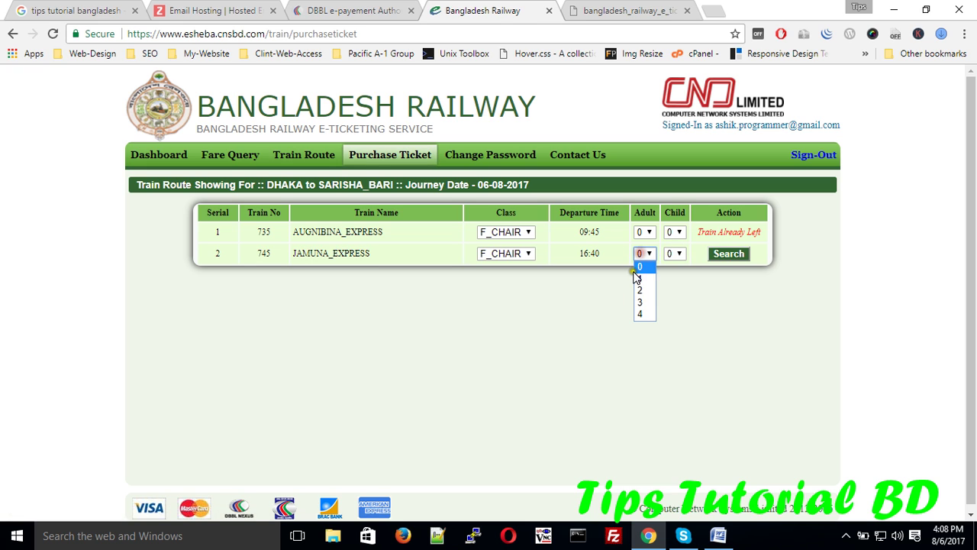
pyautogui.click(640, 276)
pyautogui.click(717, 255)
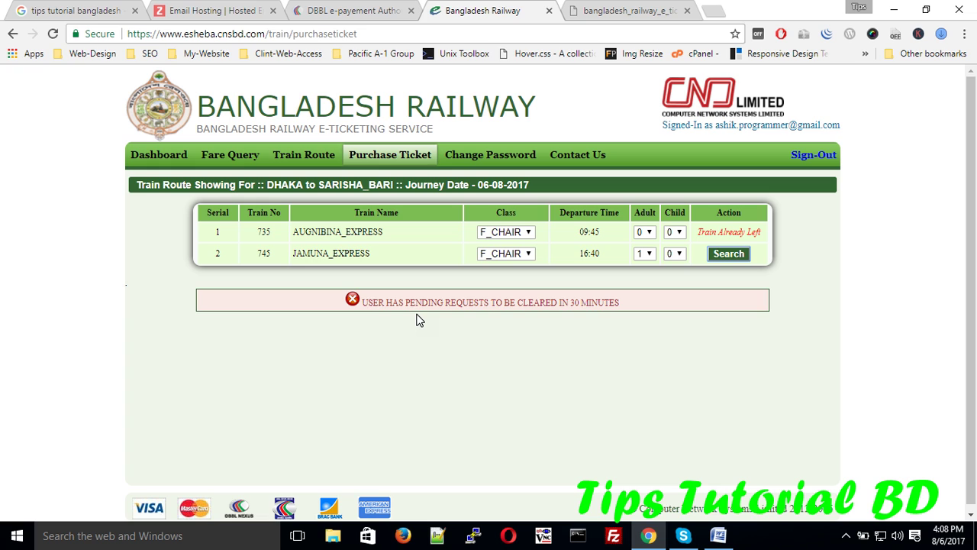
pyautogui.click(846, 535)
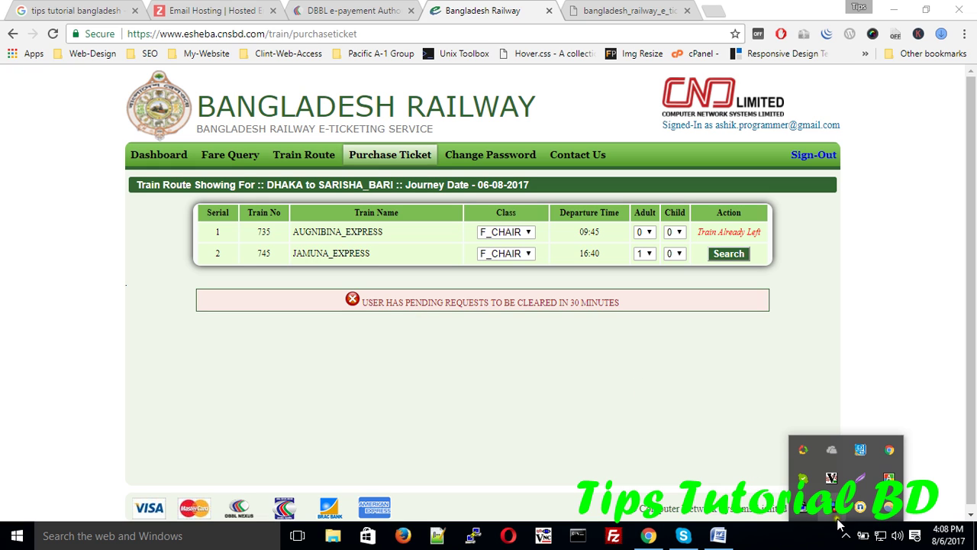